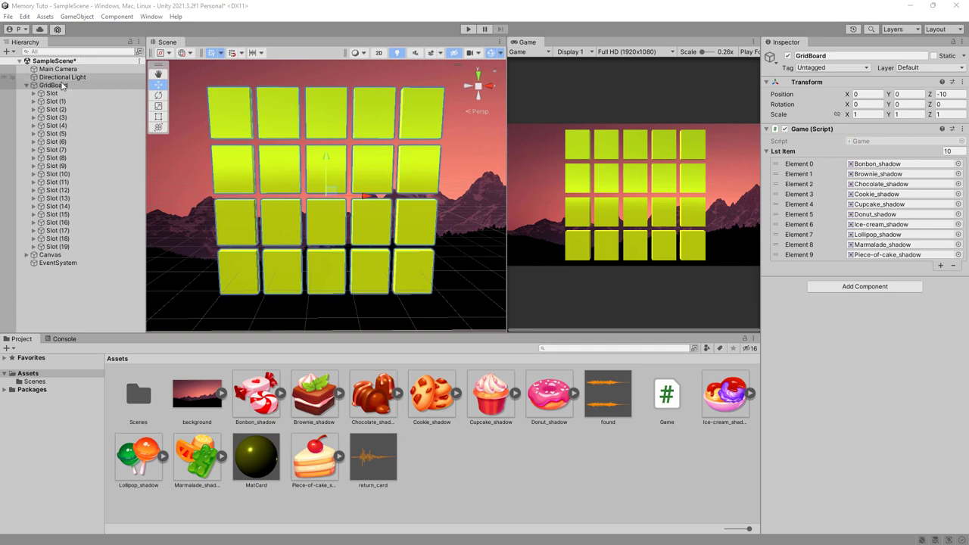
Select all twenty card slots in the Hierarchy and open the Game script in Visual Studio.
{"action": "left_click", "coordinate": [53, 93]}
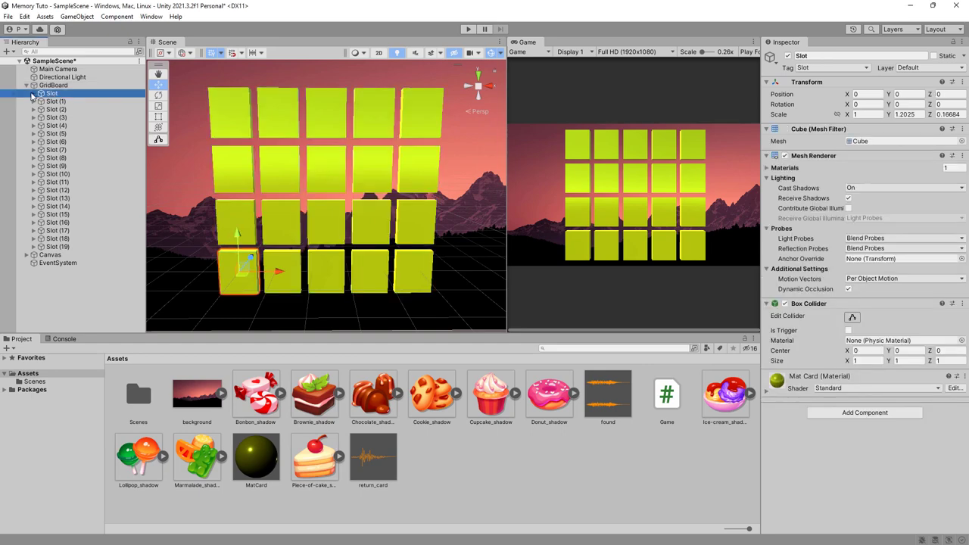
{"action": "left_click", "coordinate": [76, 249], "text": "shift"}
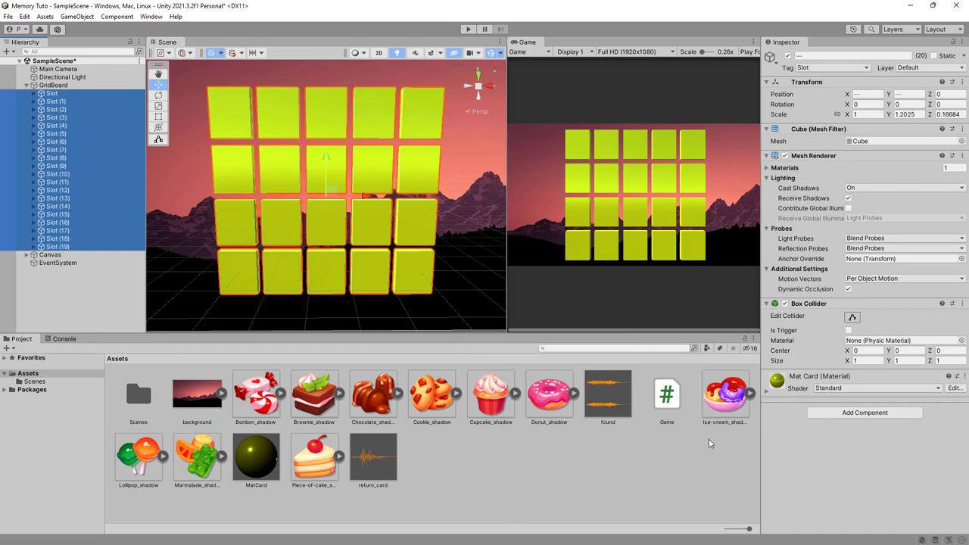
{"action": "double_click", "coordinate": [667, 396]}
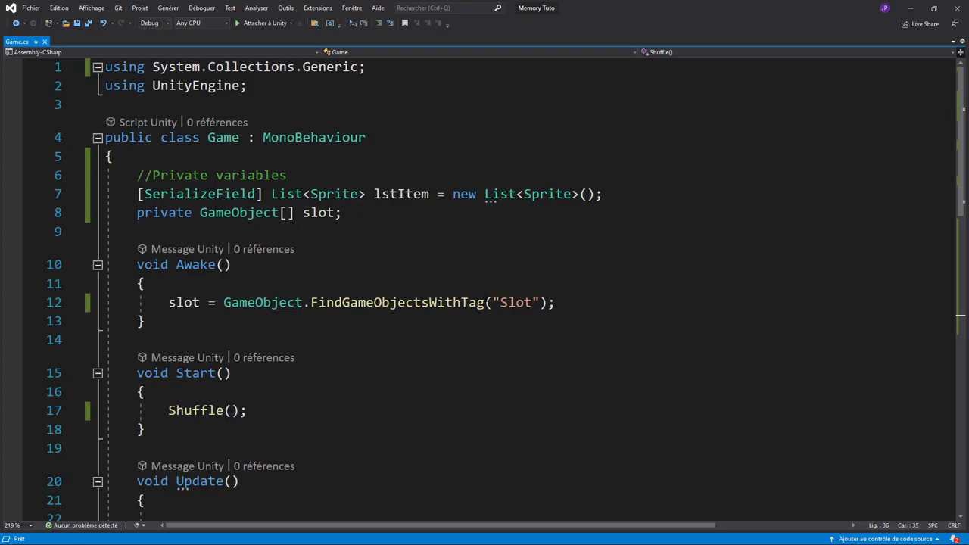
Add [SerializeField] AudioClip sfxFound, sfxReturn; on a new line above the slot declaration.
{"action": "left_click", "coordinate": [357, 219]}
{"action": "key", "text": "Return"}
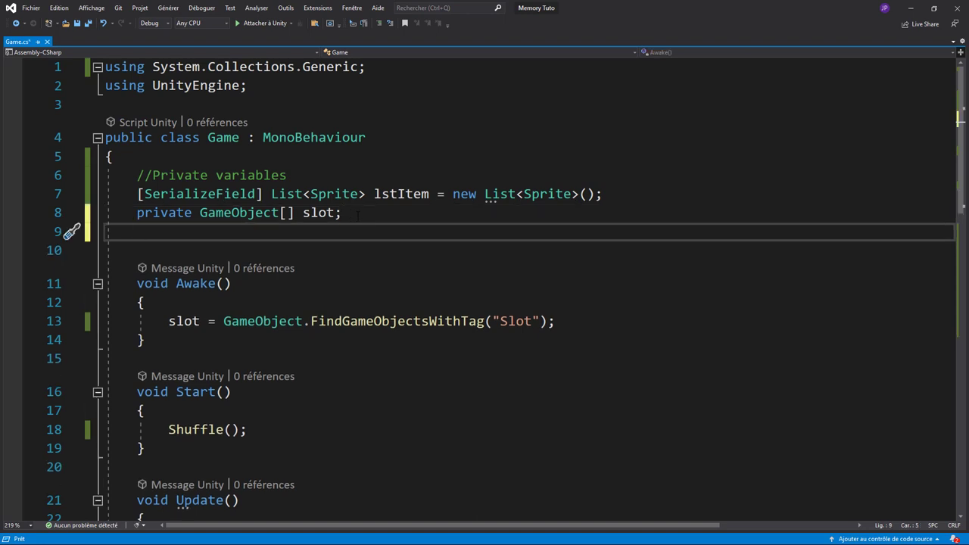
{"action": "key", "text": "Up"}
{"action": "key", "text": "ctrl+Return"}
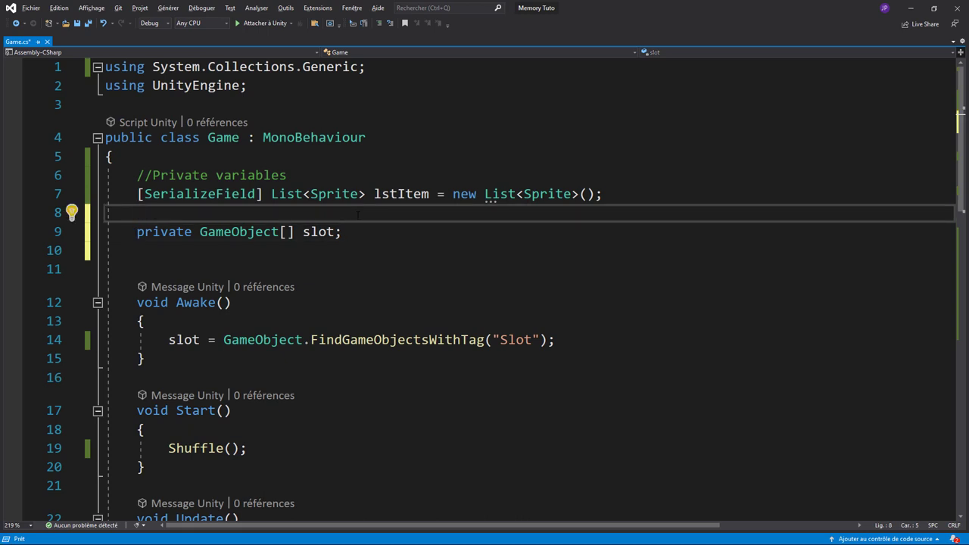
{"action": "type", "text": "[seri"}
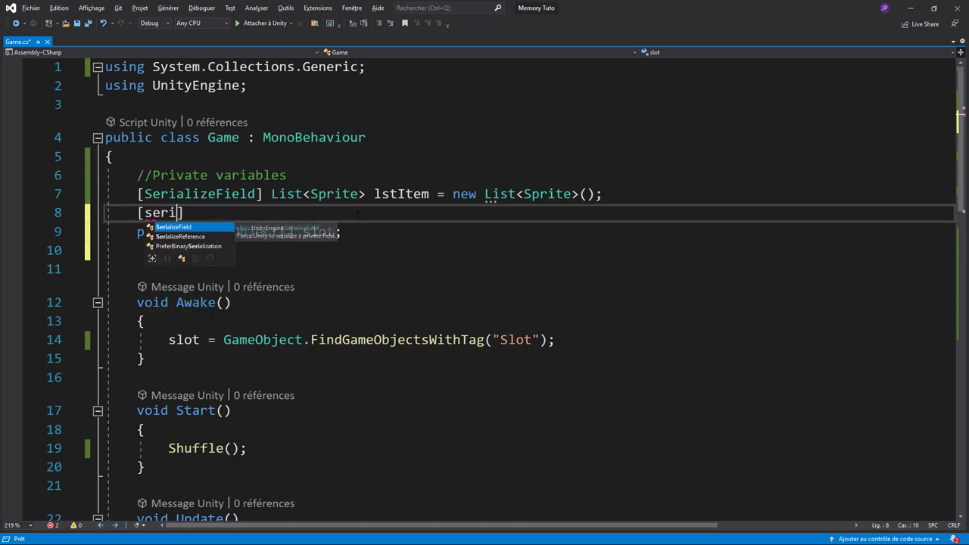
{"action": "key", "text": "Tab"}
{"action": "type", "text": "] "}
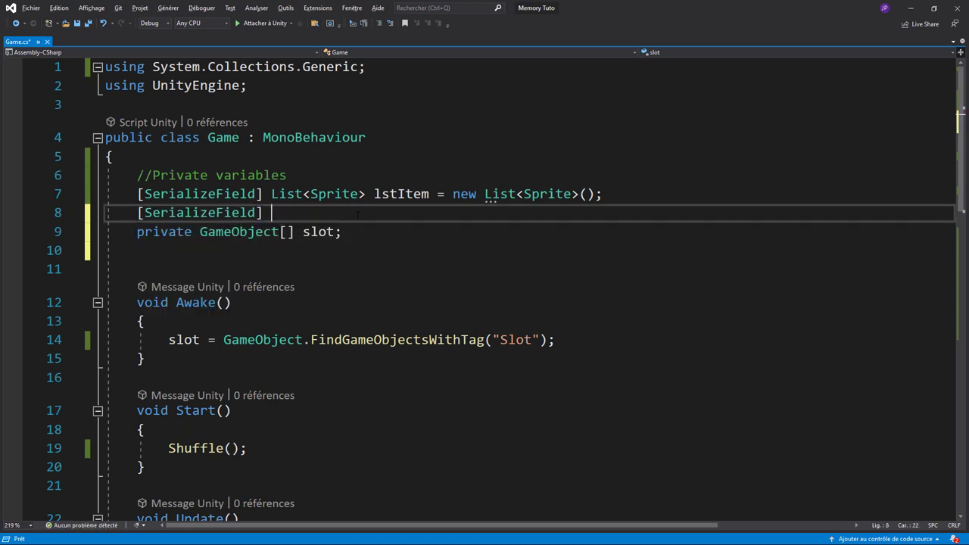
{"action": "type", "text": "audiosc"}
{"action": "key", "text": "BackSpace"}
{"action": "key", "text": "BackSpace"}
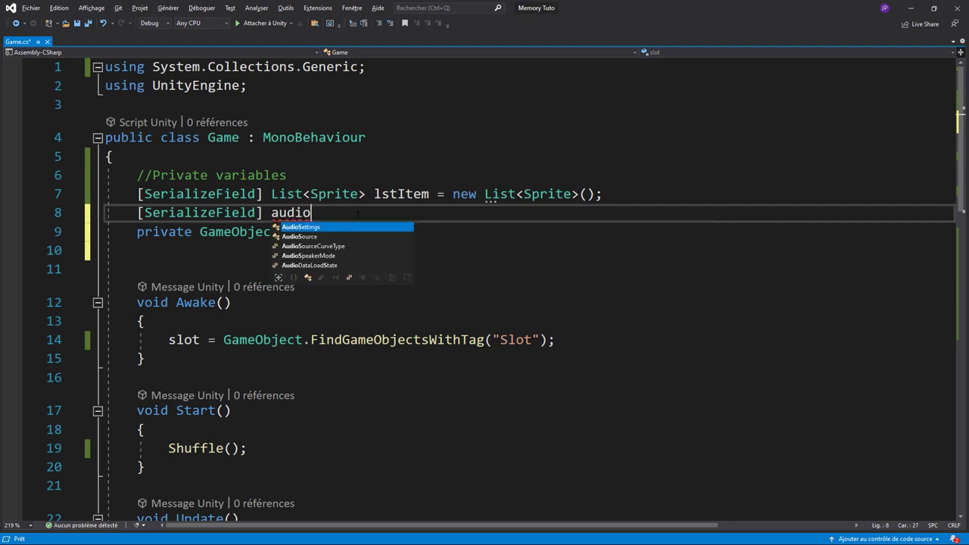
{"action": "type", "text": "c"}
{"action": "key", "text": "Tab"}
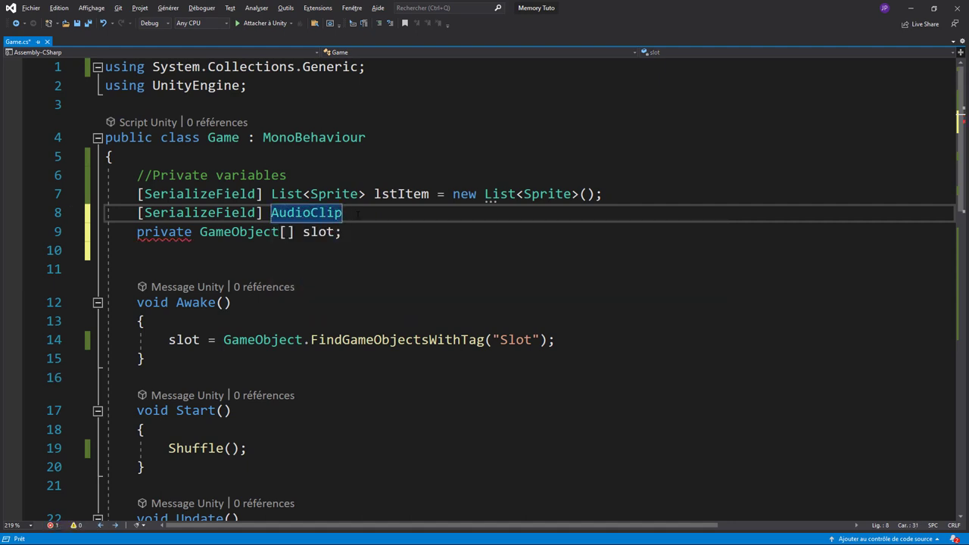
{"action": "type", "text": " s"}
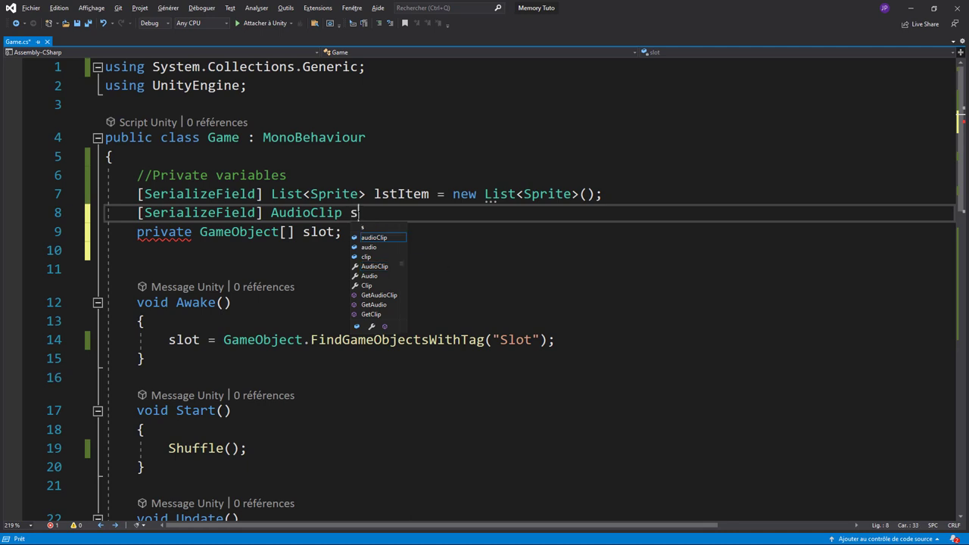
{"action": "type", "text": "fx"}
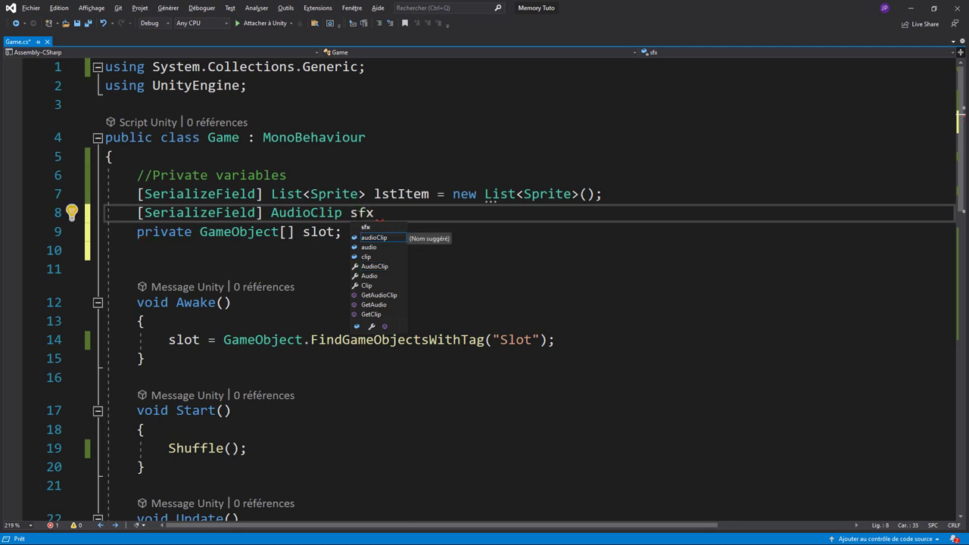
{"action": "type", "text": "Found"}
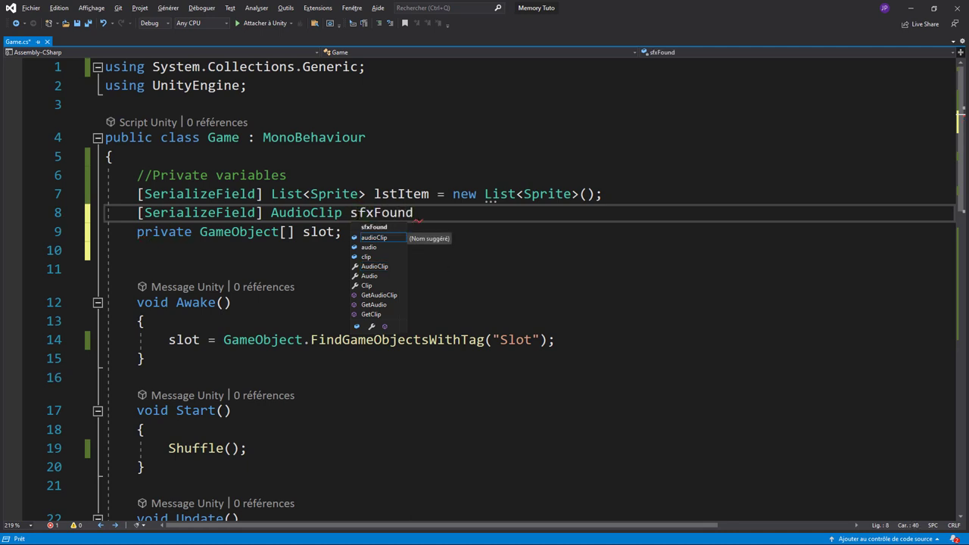
{"action": "type", "text": ", sf"}
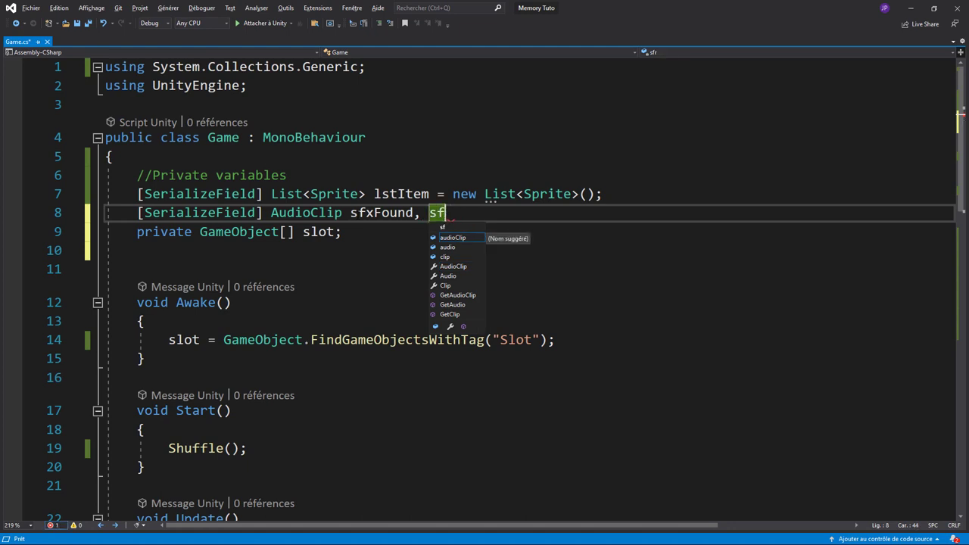
{"action": "type", "text": "xRe"}
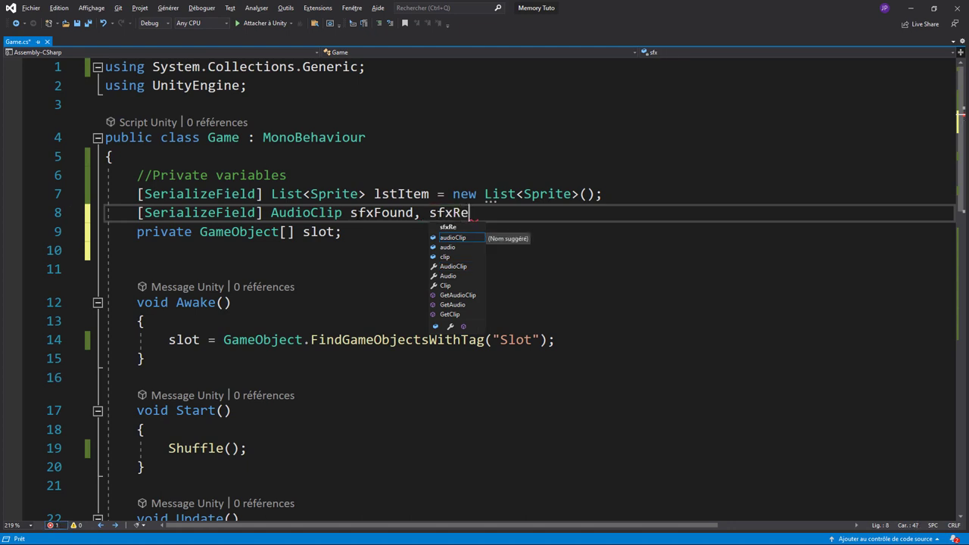
{"action": "type", "text": "turn;"}
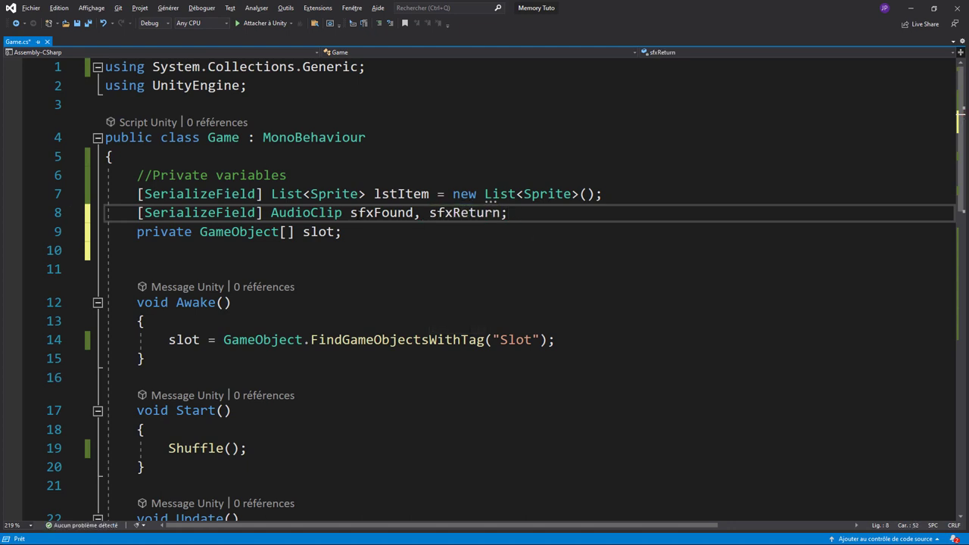
{"action": "left_click", "coordinate": [159, 252]}
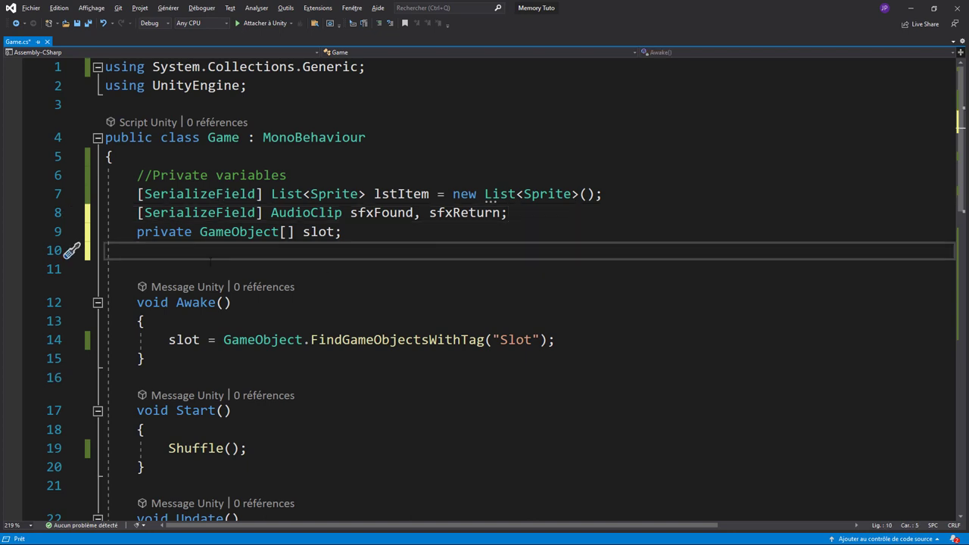
Declare the field private AudioSource audiosource; in the Game class.
{"action": "type", "text": "private "}
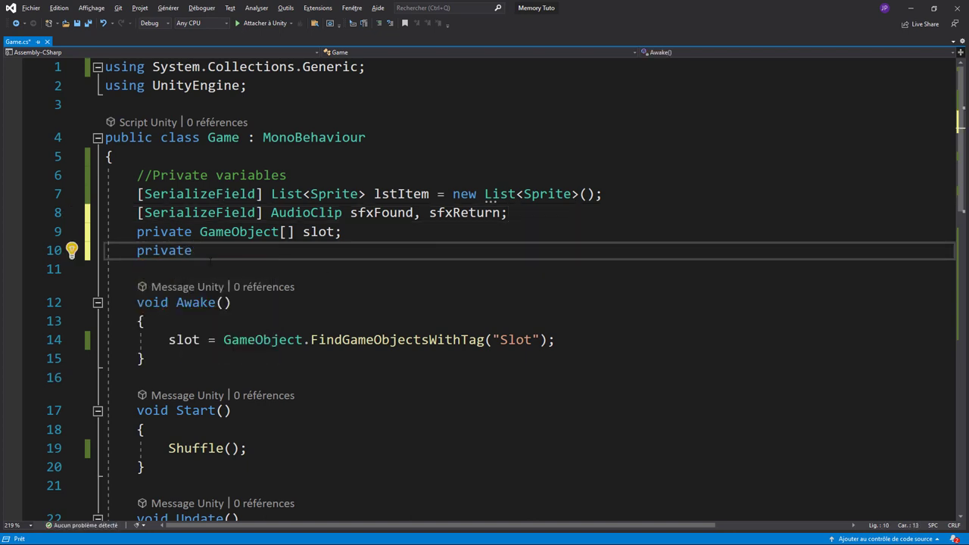
{"action": "type", "text": "Audio"}
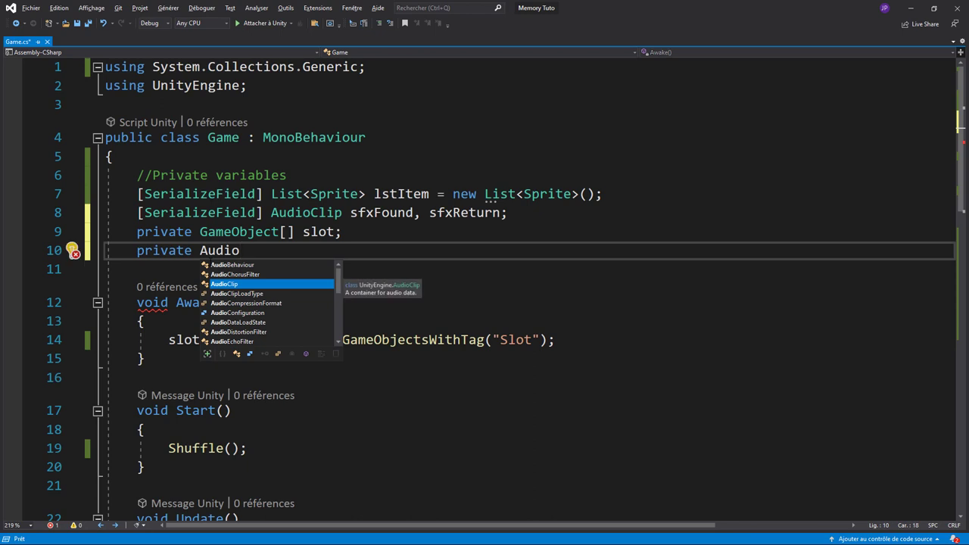
{"action": "type", "text": "s"}
{"action": "key", "text": "Down"}
{"action": "key", "text": "Tab"}
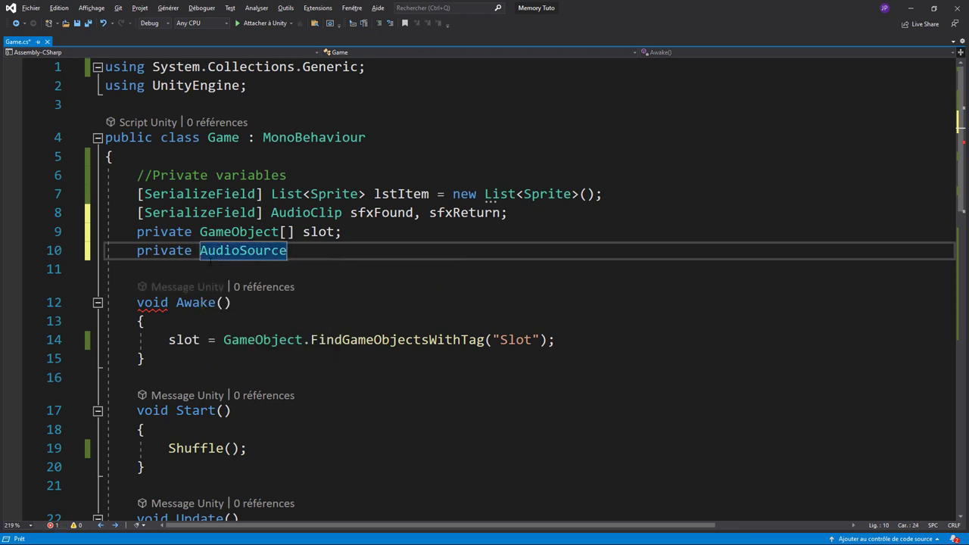
{"action": "type", "text": "audiosour"}
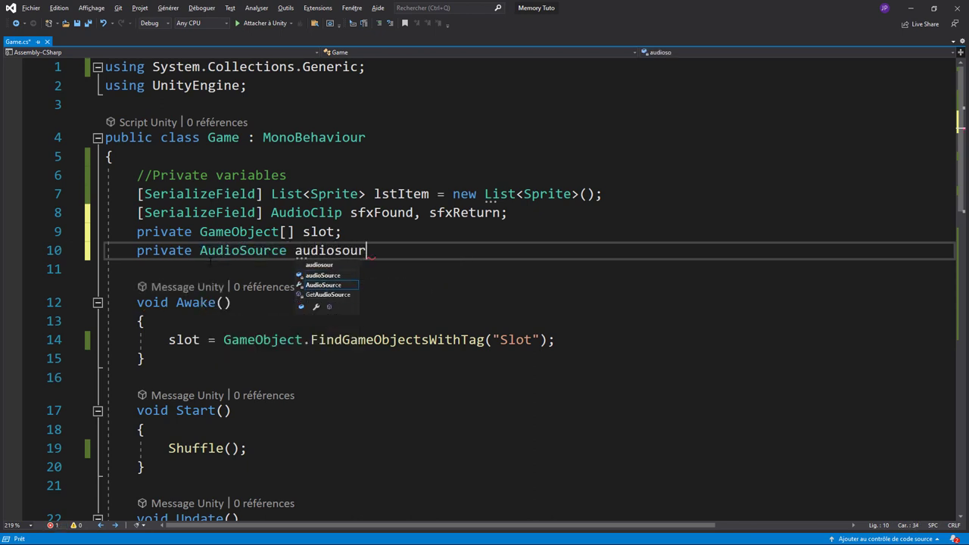
{"action": "type", "text": "ce;"}
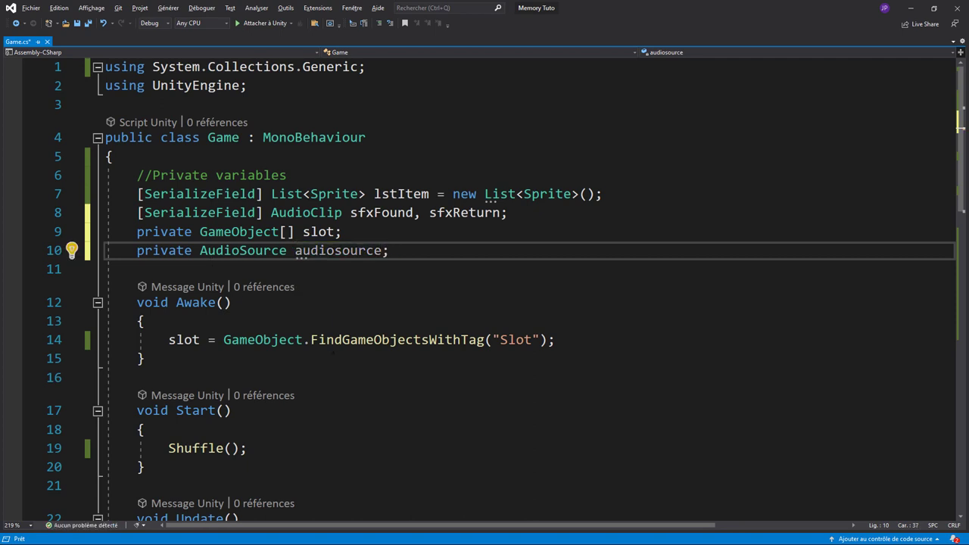
In Awake, set audiosource = GetComponent<AudioSource>(); then save Game.cs and return to Unity.
{"action": "left_click", "coordinate": [586, 349]}
{"action": "key", "text": "Return"}
{"action": "type", "text": "audi"}
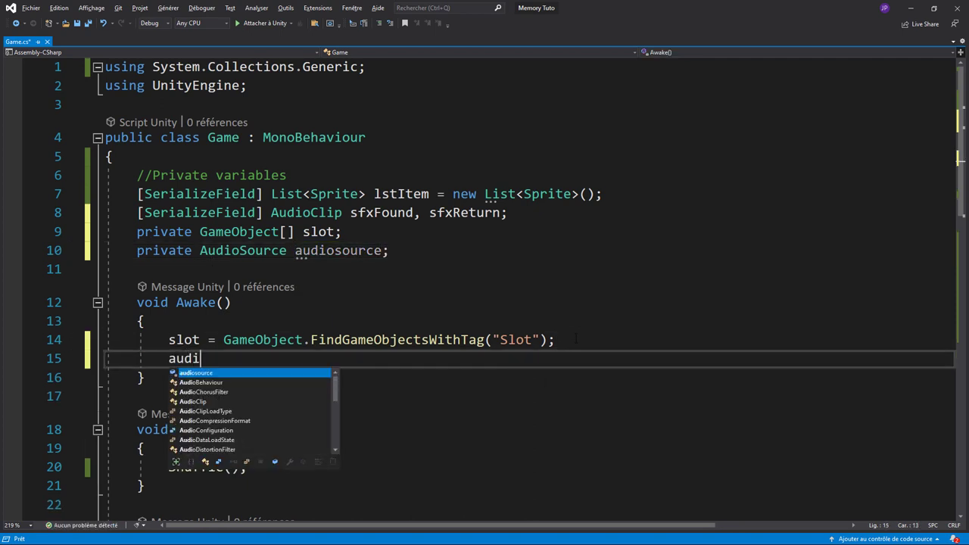
{"action": "type", "text": "o"}
{"action": "key", "text": "Tab"}
{"action": "type", "text": "= get"}
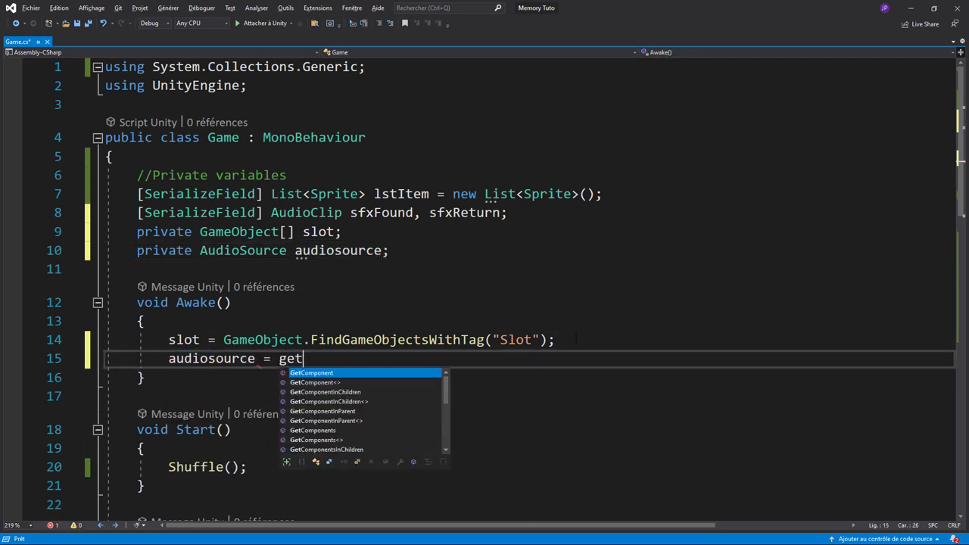
{"action": "key", "text": "Tab"}
{"action": "type", "text": "AudioSo"}
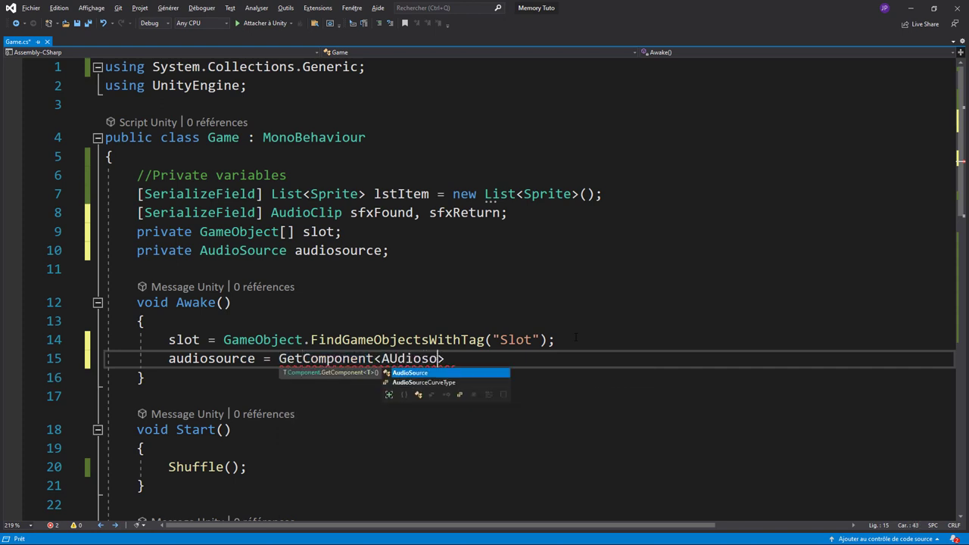
{"action": "type", "text": "urce>();"}
{"action": "key", "text": "ctrl+s"}
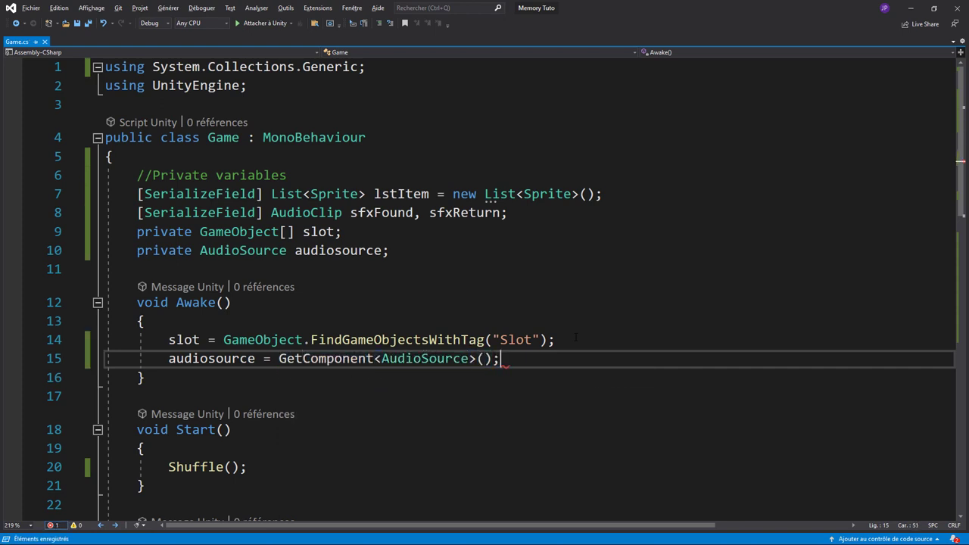
{"action": "key", "text": "alt+Tab"}
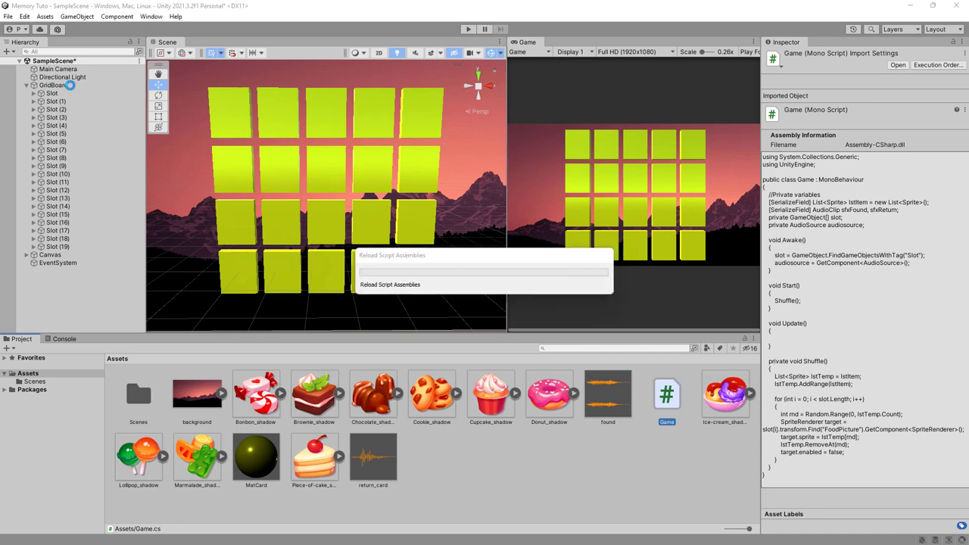
Add an Audio Source component to the GridBoard object.
{"action": "left_click", "coordinate": [69, 85]}
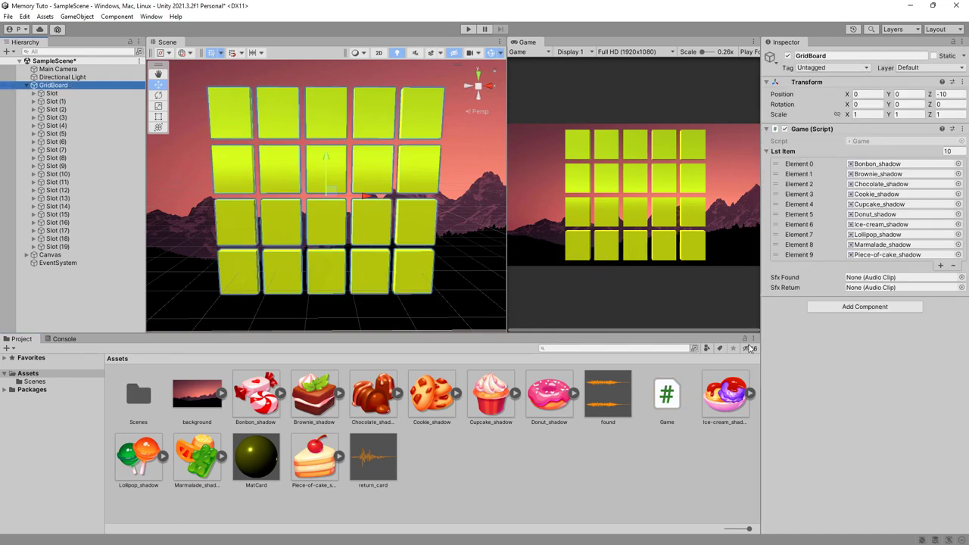
{"action": "left_click", "coordinate": [850, 310]}
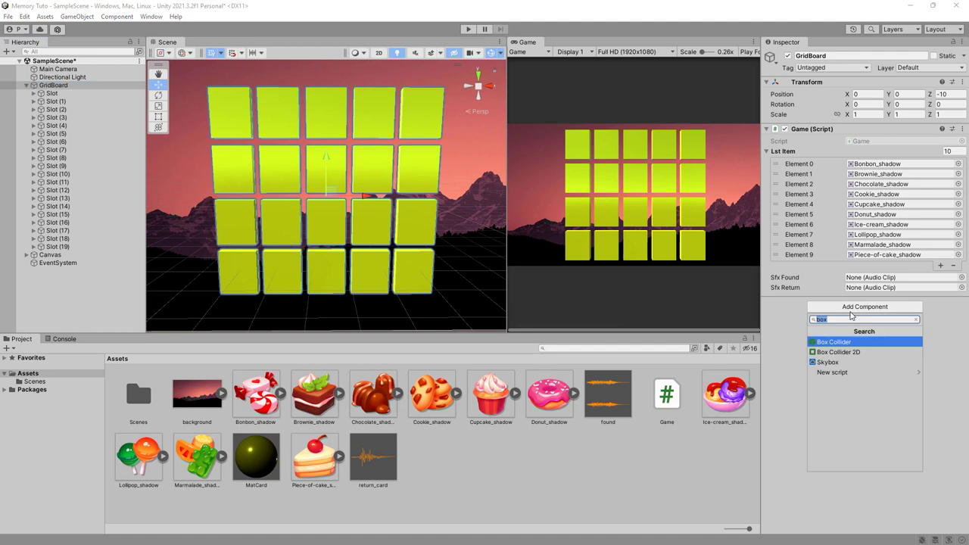
{"action": "type", "text": "audi"}
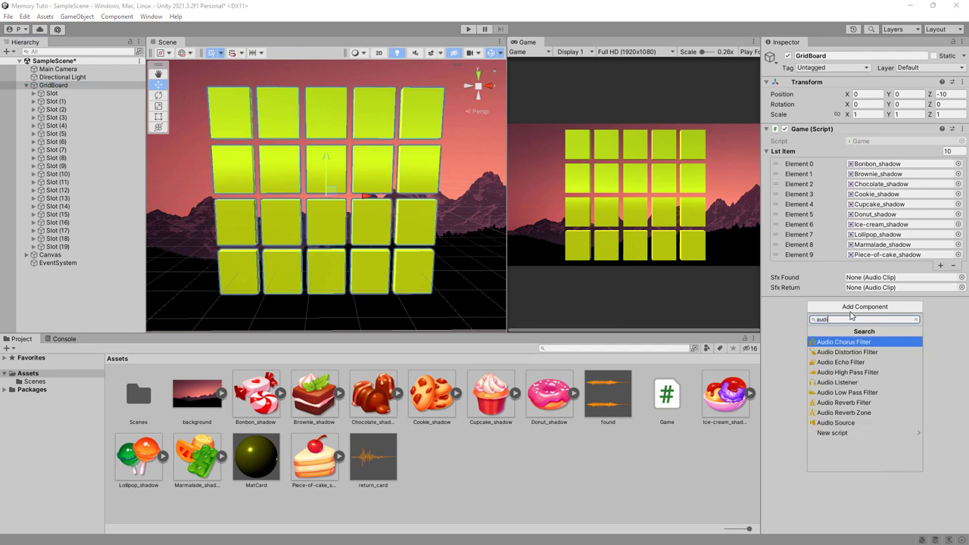
{"action": "type", "text": "o s"}
{"action": "left_click", "coordinate": [853, 342]}
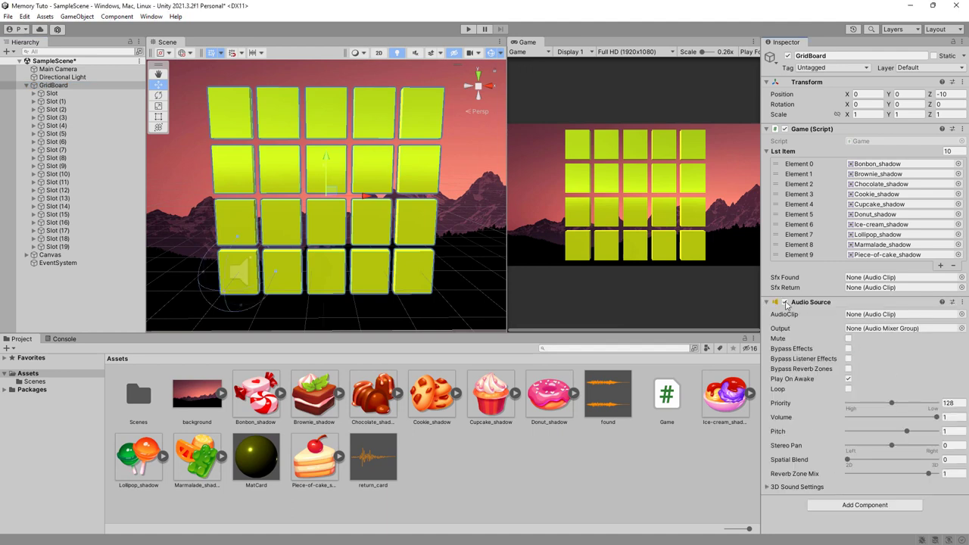
{"action": "left_click", "coordinate": [786, 303]}
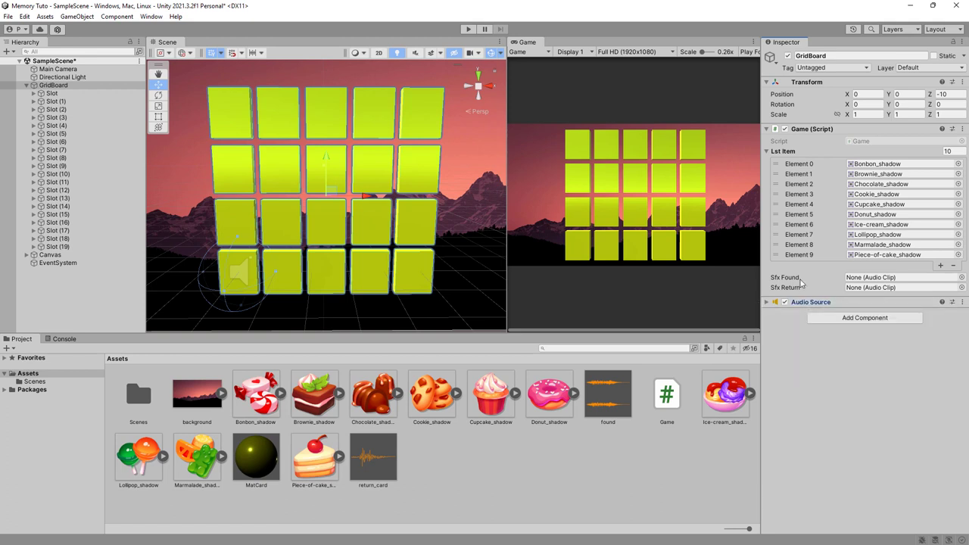
Assign the found clip to Sfx Found and return_card to Sfx Return.
{"action": "left_click_drag", "start_coordinate": [608, 394], "coordinate": [853, 278]}
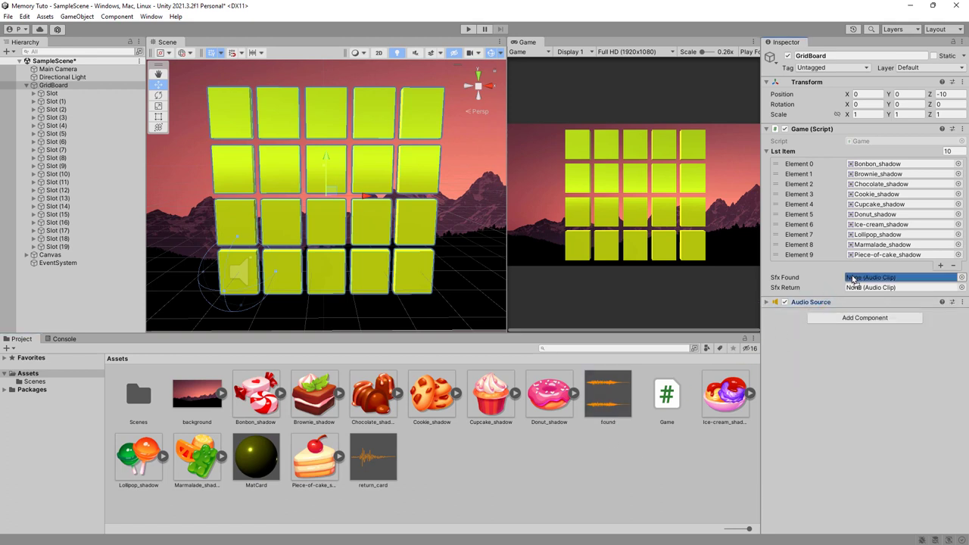
{"action": "mouse_move", "coordinate": [373, 458]}
{"action": "left_mouse_down"}
{"action": "mouse_move", "coordinate": [599, 422]}
{"action": "mouse_move", "coordinate": [870, 287]}
{"action": "left_mouse_up"}
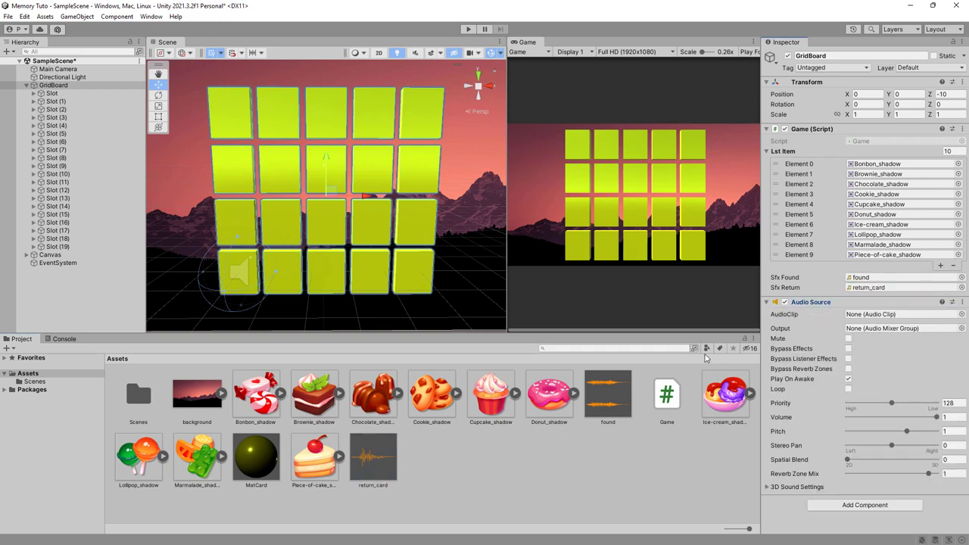
{"action": "left_click", "coordinate": [766, 301]}
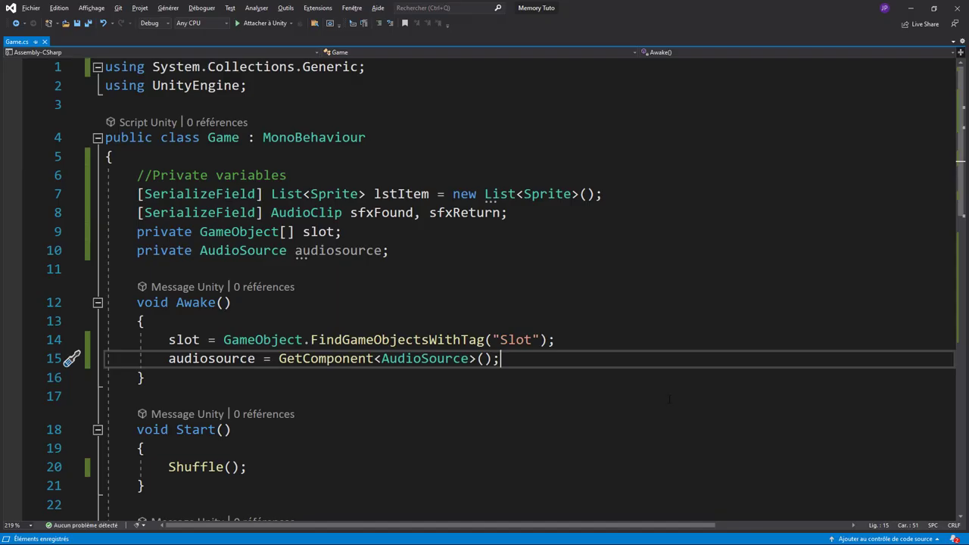
In Update, open an if(Input.GetMouseButtonDown(0)) block.
{"action": "scroll", "coordinate": [429, 390], "scroll_direction": "down", "scroll_amount": 2}
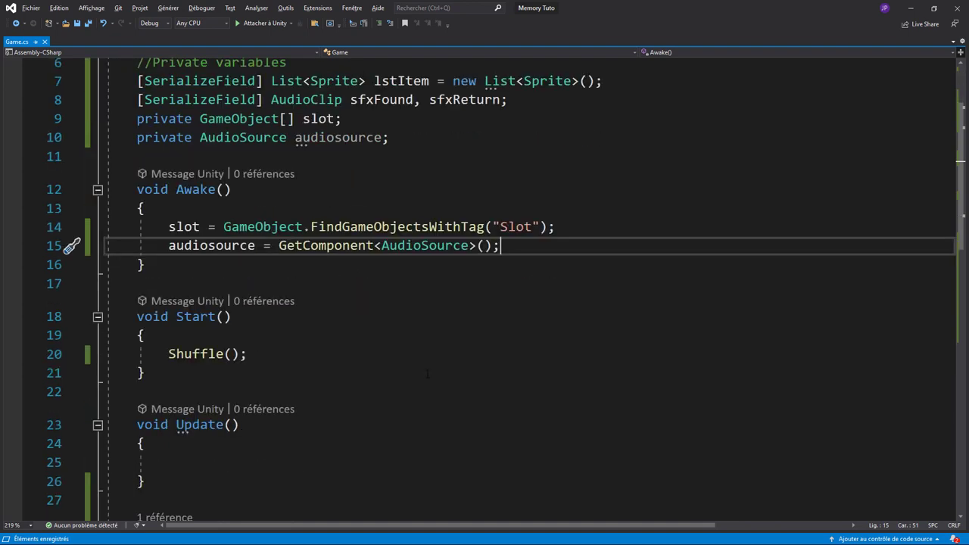
{"action": "scroll", "coordinate": [425, 371], "scroll_direction": "down", "scroll_amount": 3}
{"action": "left_click", "coordinate": [253, 301]}
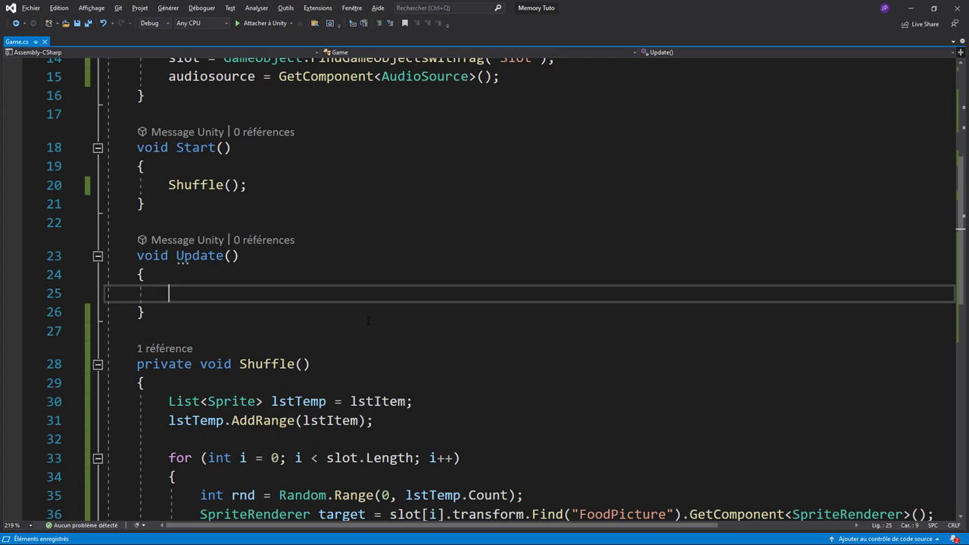
{"action": "type", "text": "if("}
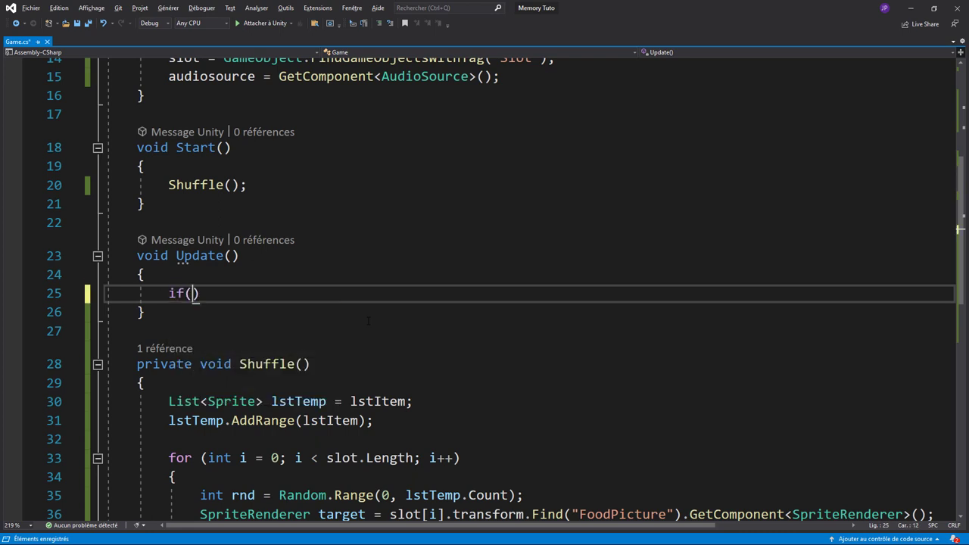
{"action": "type", "text": "input"}
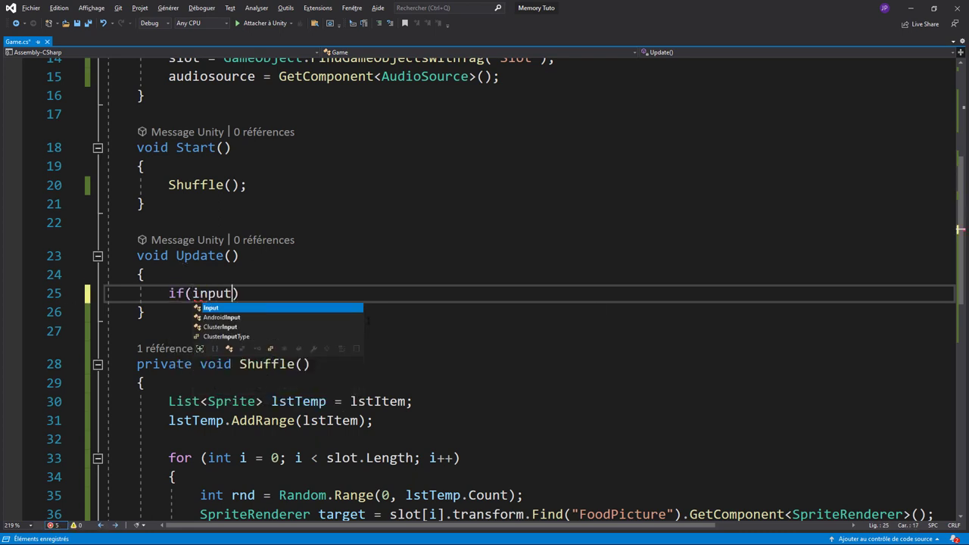
{"action": "type", "text": ".get"}
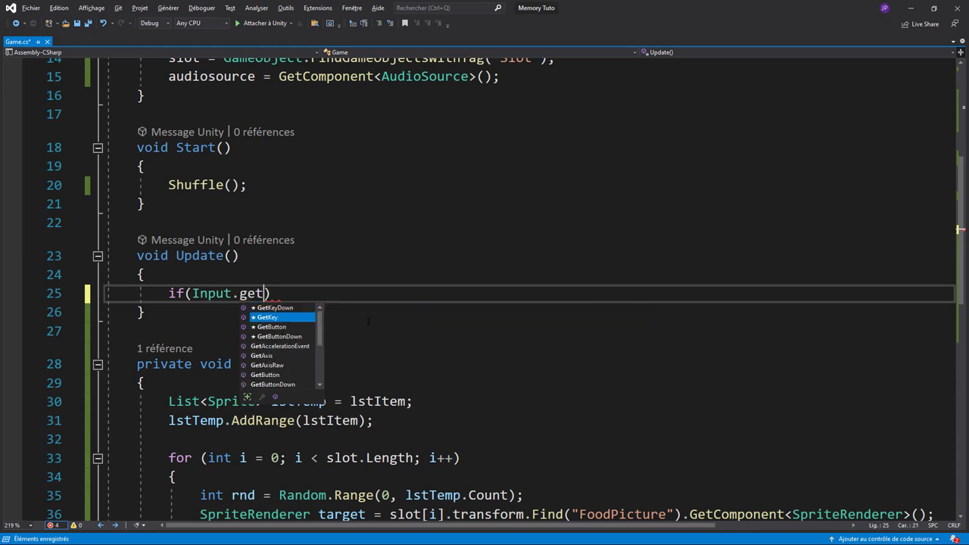
{"action": "type", "text": "mou"}
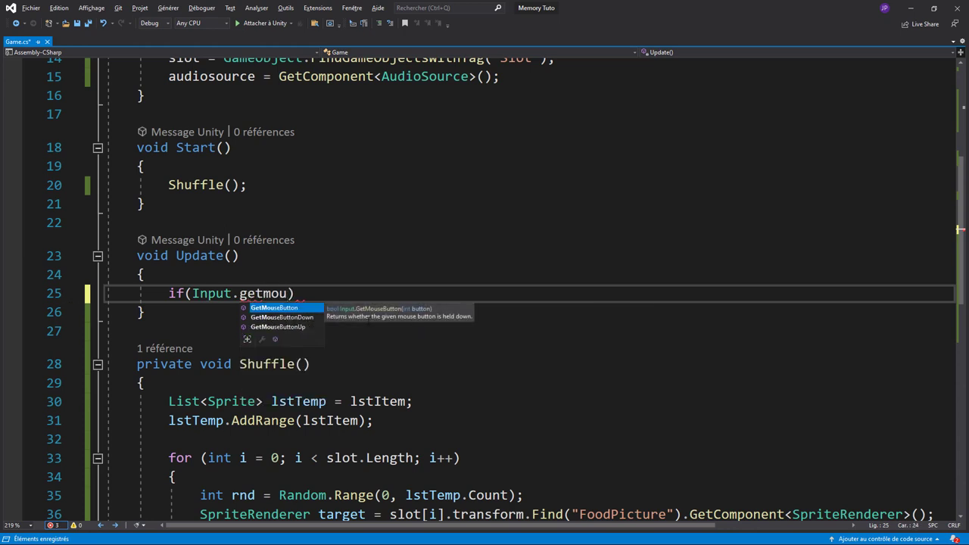
{"action": "key", "text": "Down"}
{"action": "key", "text": "Tab"}
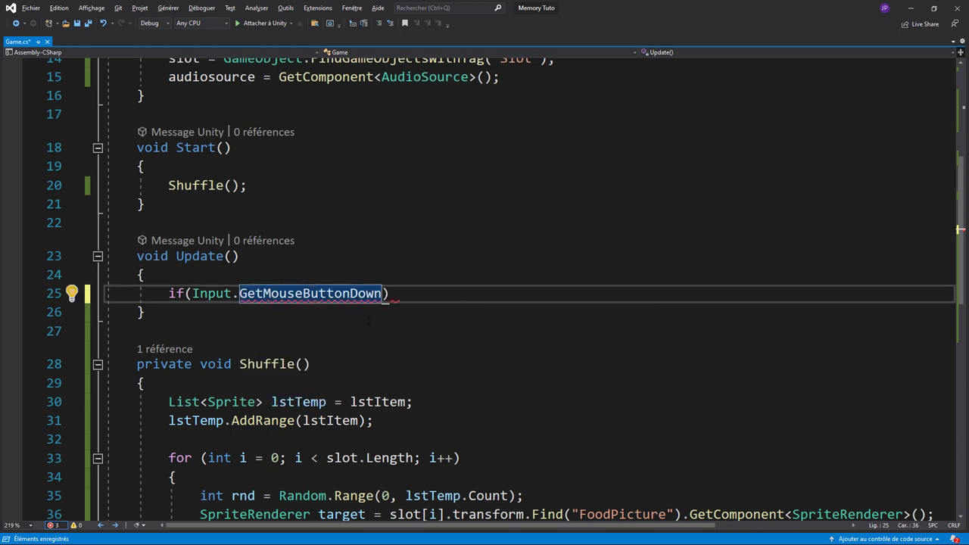
{"action": "type", "text": "(0"}
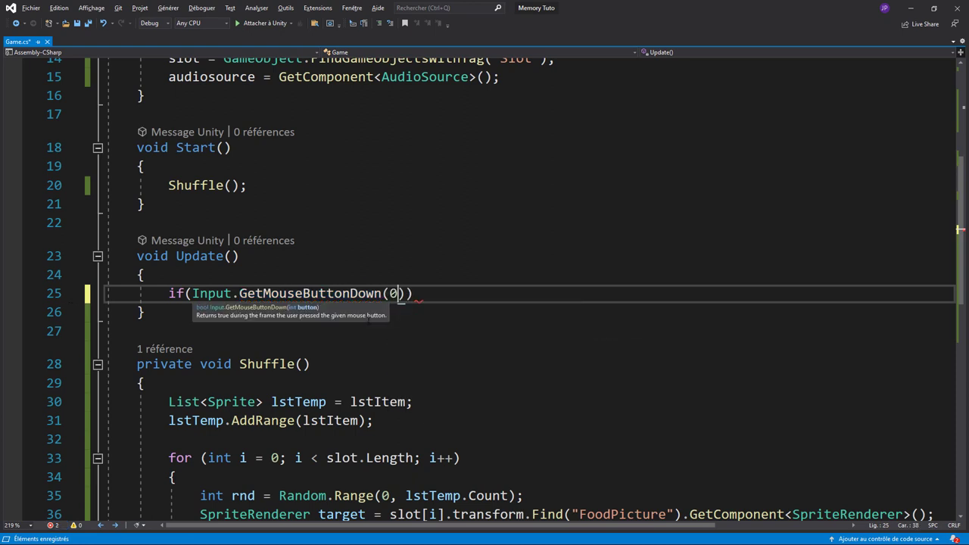
{"action": "type", "text": "))"}
{"action": "key", "text": "Return"}
{"action": "type", "text": "{"}
{"action": "key", "text": "Return"}
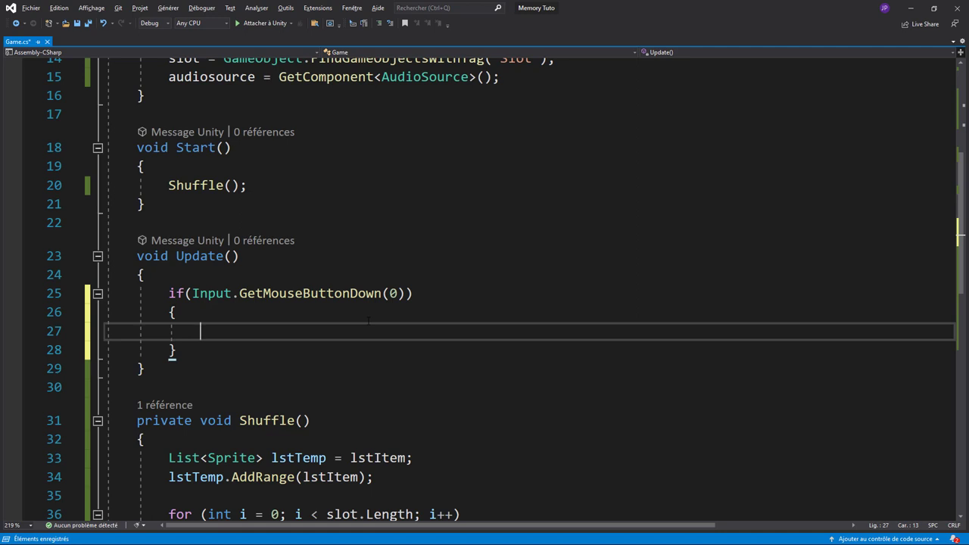
Declare Ray ray = Camera.main.ScreenPointToRay(Input.mousePosition); inside the click check.
{"action": "type", "text": "Ra"}
{"action": "key", "text": "Down"}
{"action": "key", "text": "Down"}
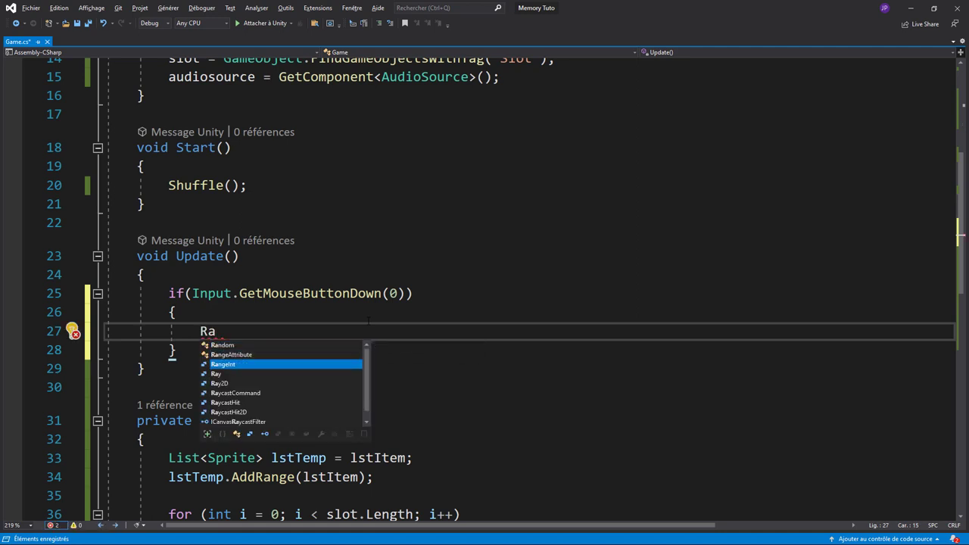
{"action": "key", "text": "Down"}
{"action": "key", "text": "Tab"}
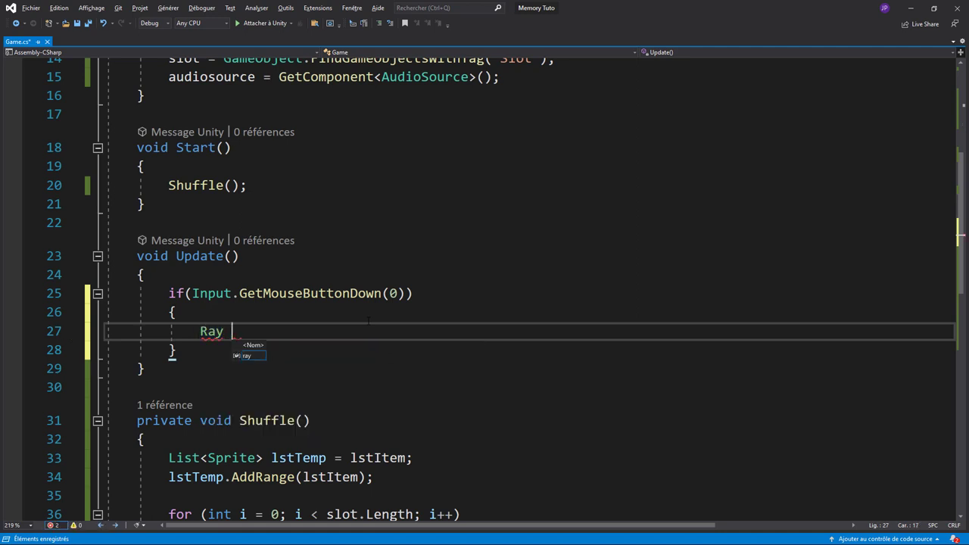
{"action": "type", "text": "ray"}
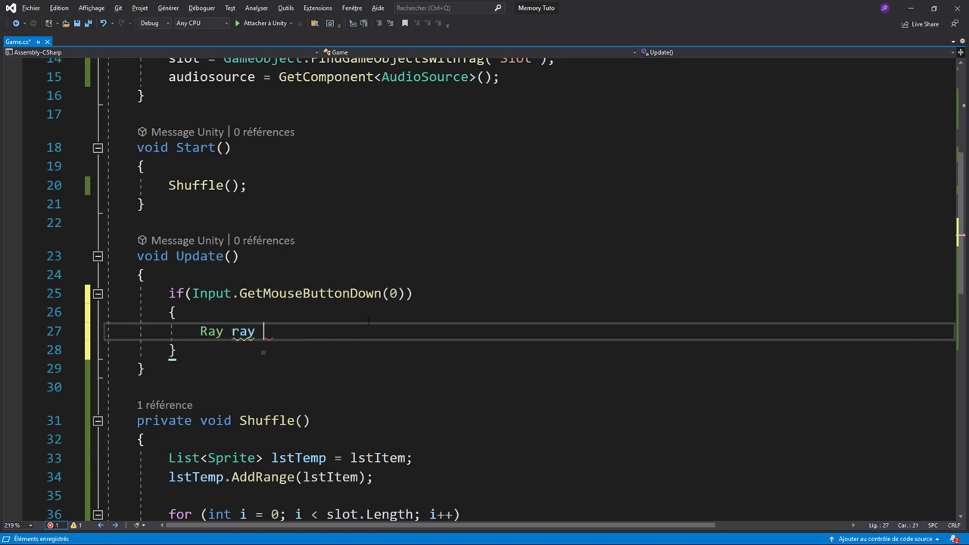
{"action": "type", "text": " = C"}
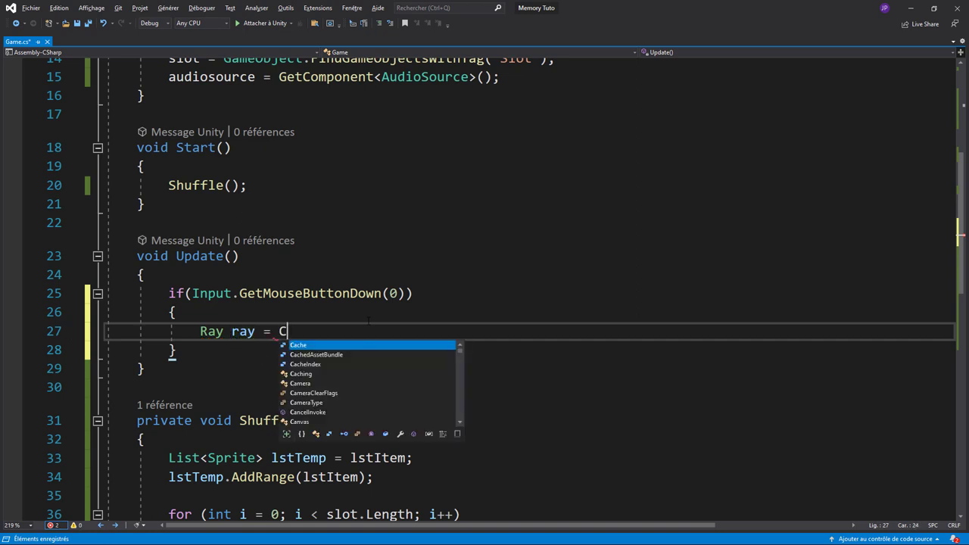
{"action": "type", "text": "a"}
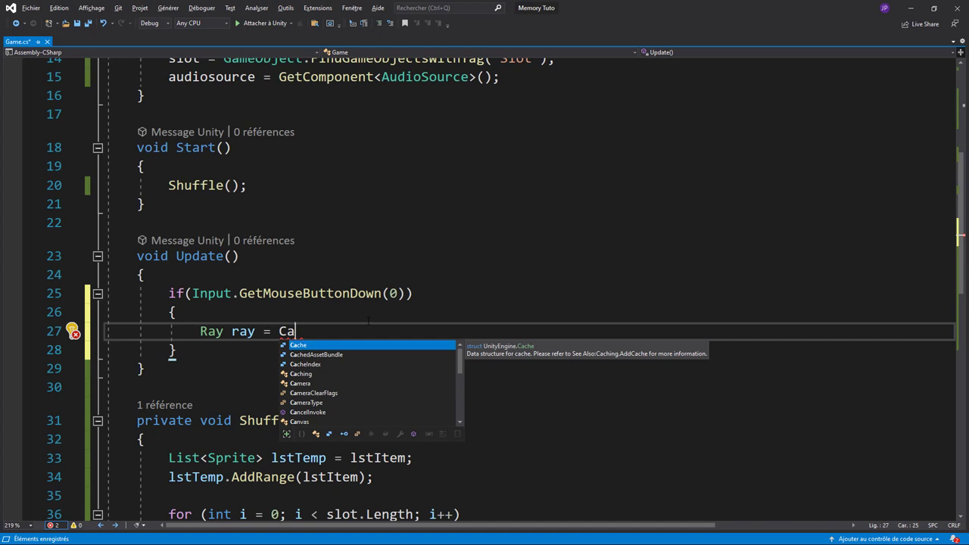
{"action": "type", "text": "me"}
{"action": "key", "text": "Tab"}
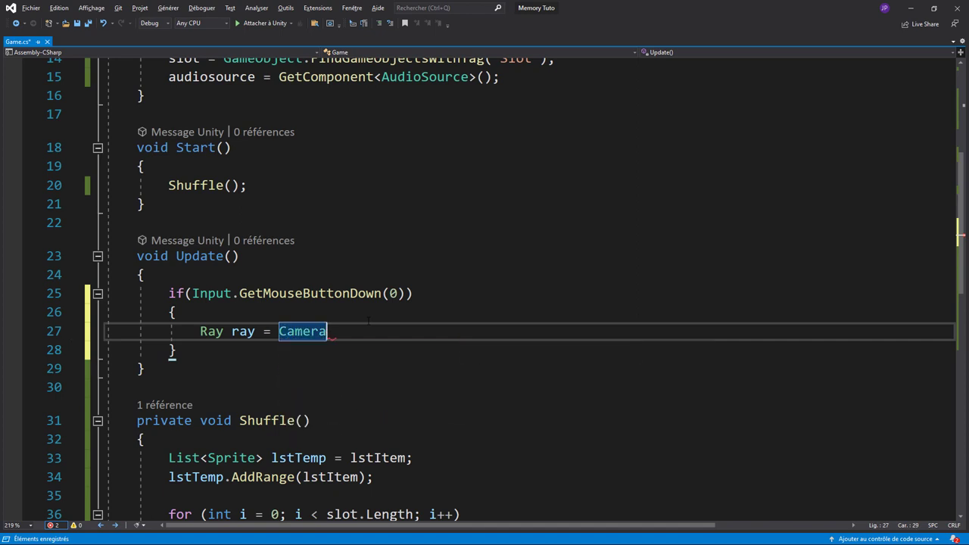
{"action": "type", "text": ".m"}
{"action": "key", "text": "Tab"}
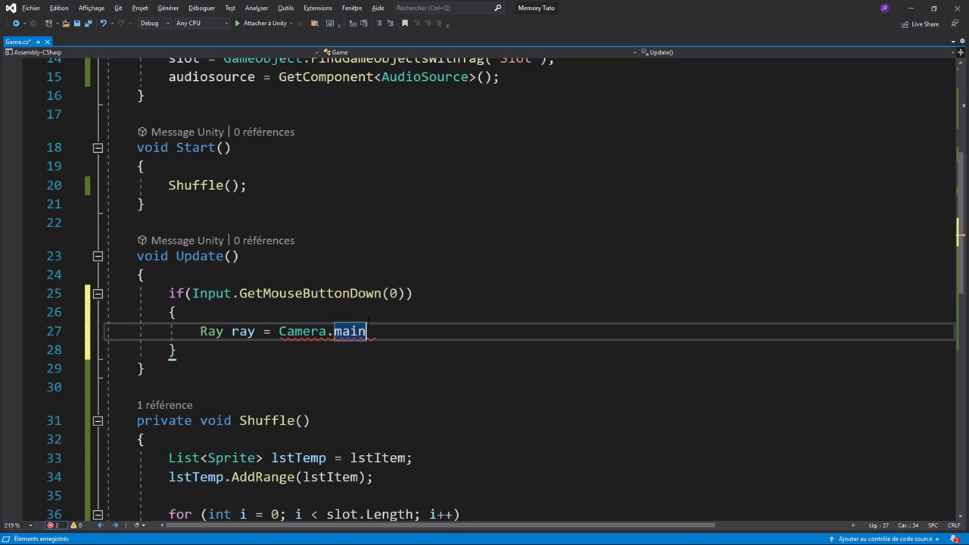
{"action": "type", "text": ".scree"}
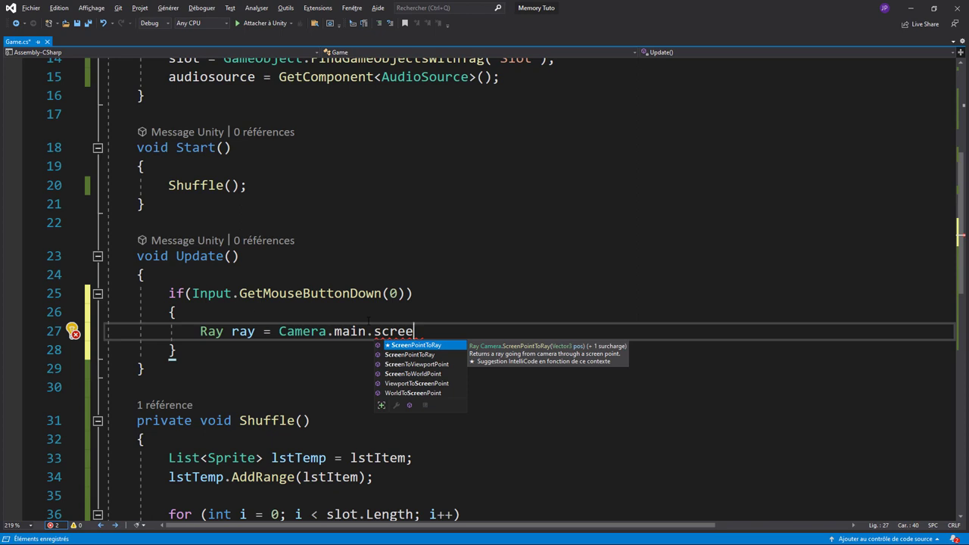
{"action": "key", "text": "Tab"}
{"action": "type", "text": "("}
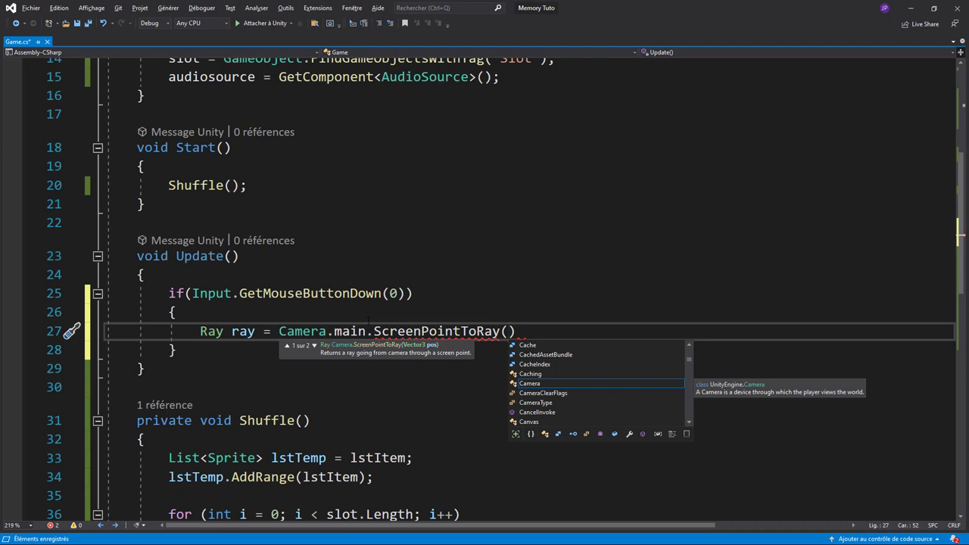
{"action": "type", "text": "inp"}
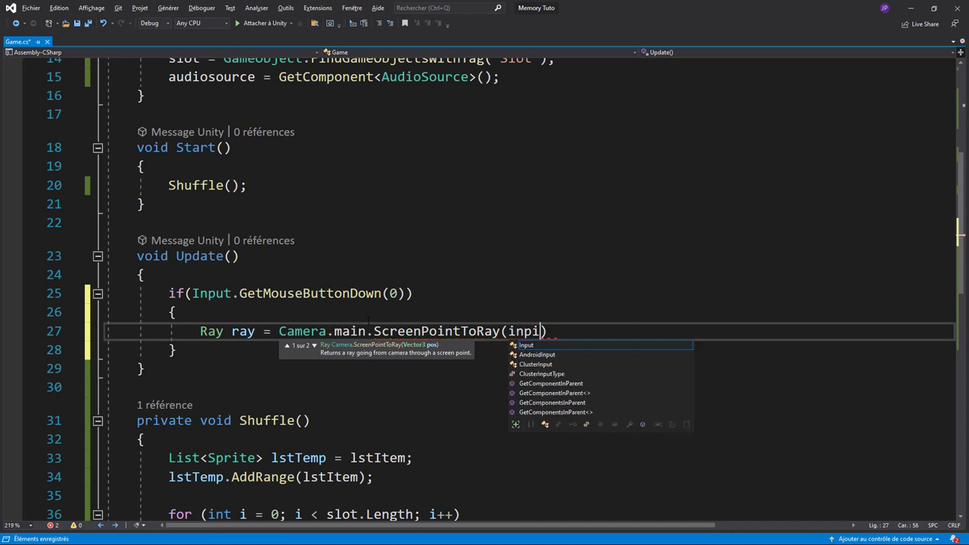
{"action": "type", "text": "ut"}
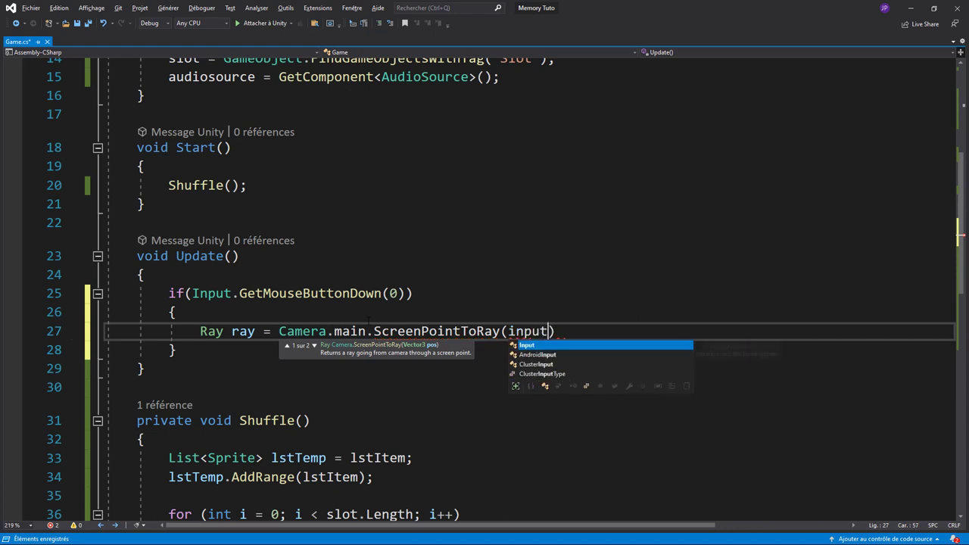
{"action": "type", "text": ".mou"}
{"action": "key", "text": "Tab"}
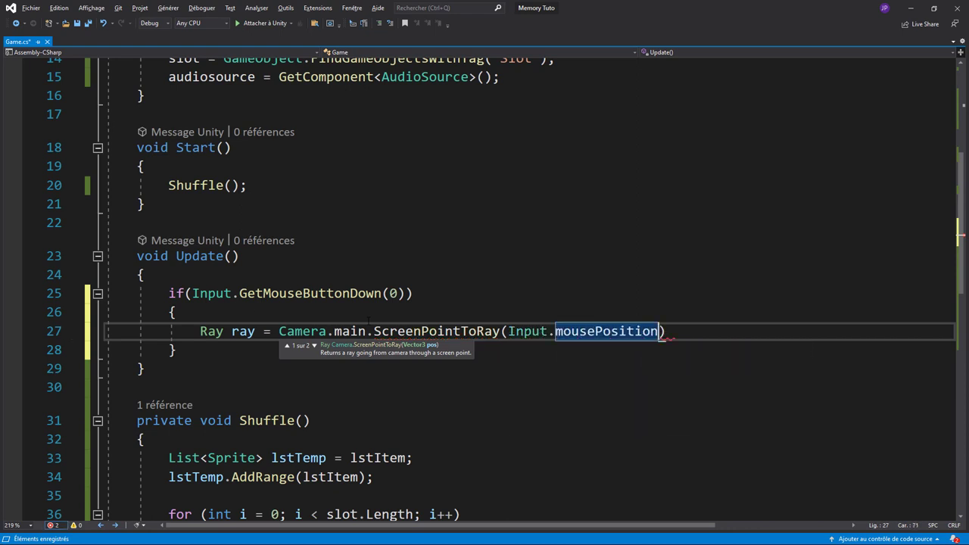
{"action": "type", "text": ");"}
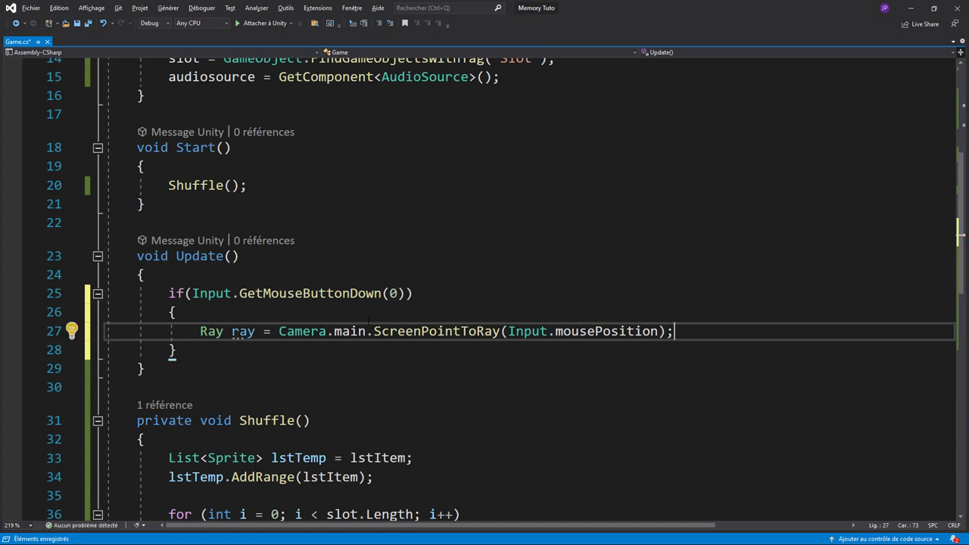
{"action": "key", "text": "Return"}
Declare RaycastHit hit; below the ray line, leaving a blank line after it.
{"action": "type", "text": "Ra"}
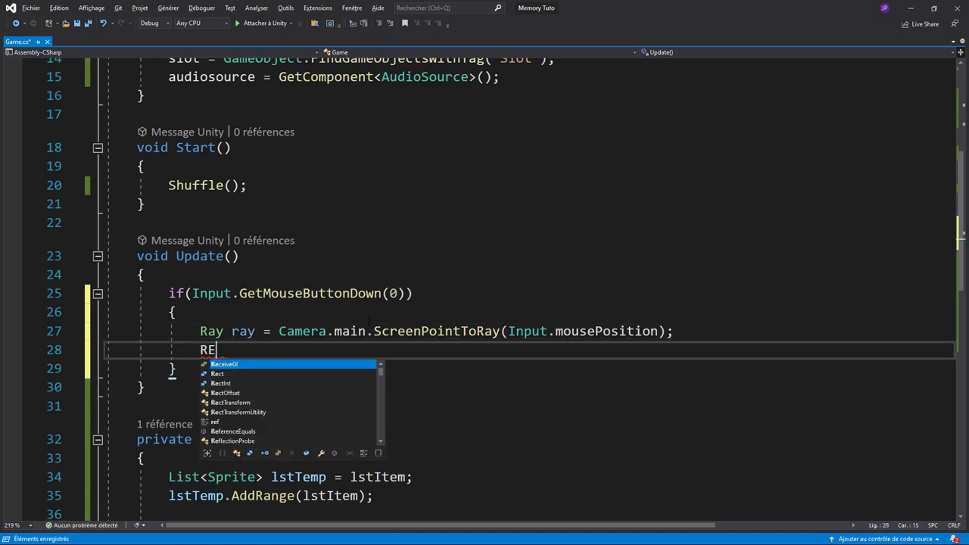
{"action": "key", "text": "BackSpace"}
{"action": "type", "text": "ayc"}
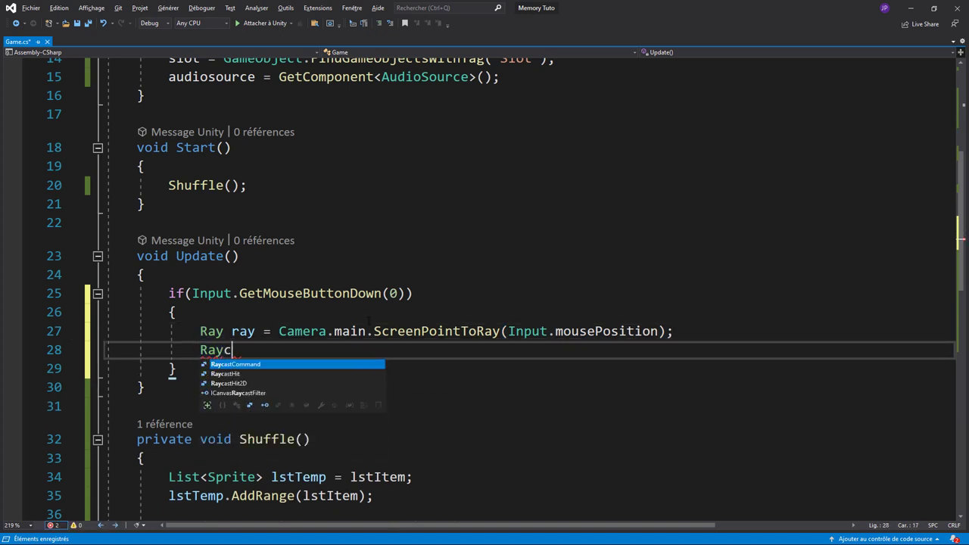
{"action": "type", "text": "a"}
{"action": "key", "text": "Down"}
{"action": "key", "text": "Tab"}
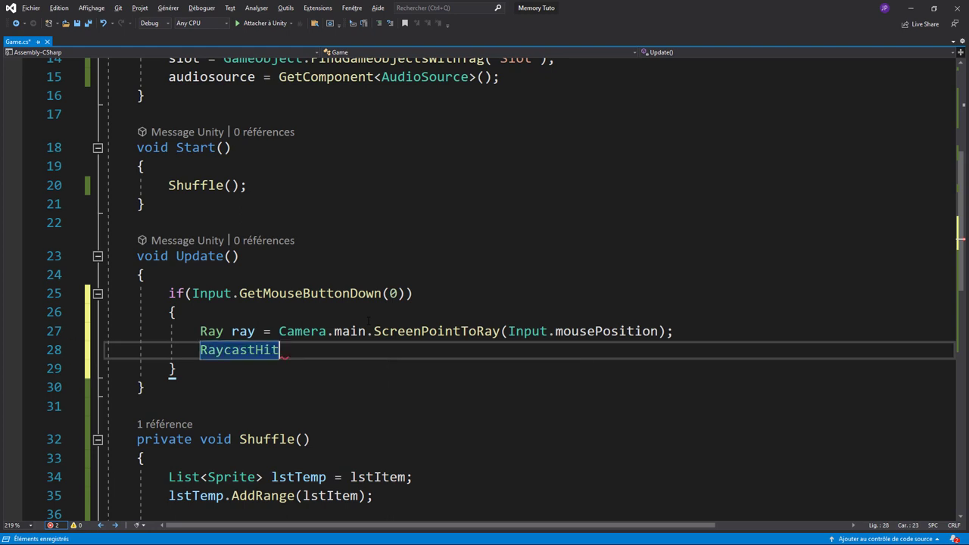
{"action": "type", "text": " hit;"}
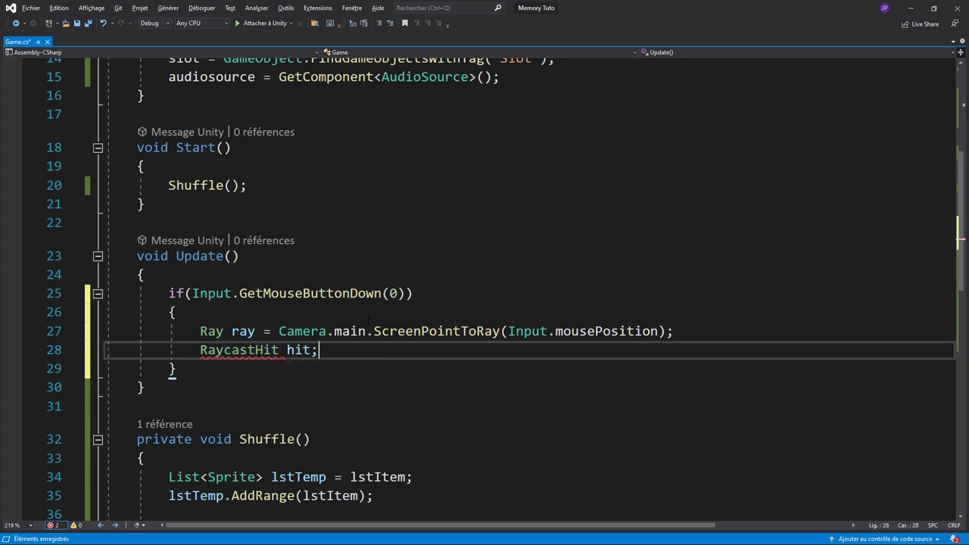
{"action": "key", "text": "Return"}
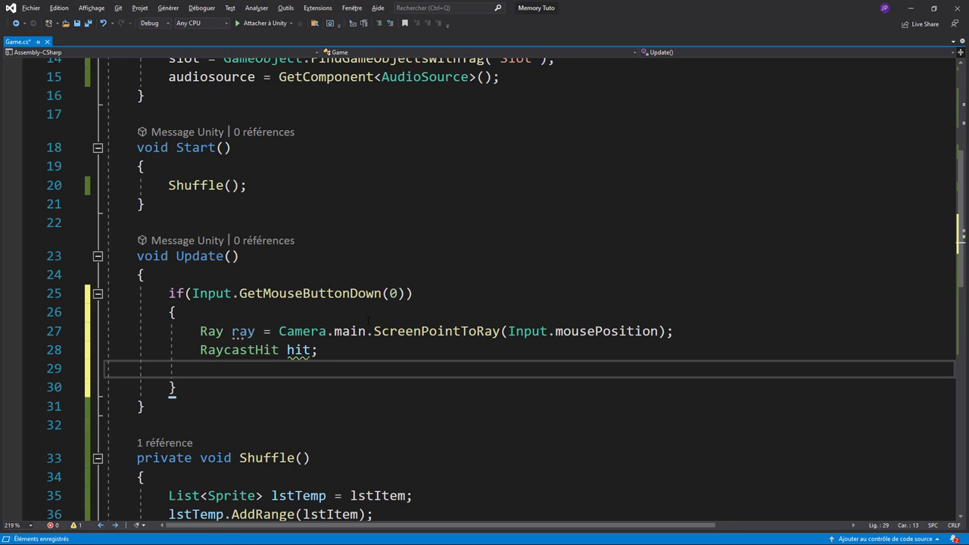
Begin an if statement calling Physics.Raycast(ray, on a new line.
{"action": "key", "text": "Return"}
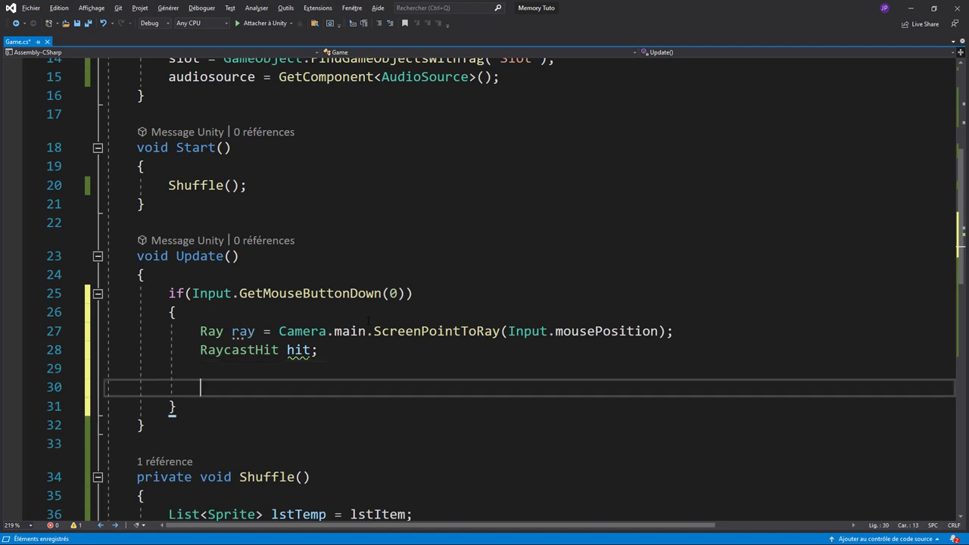
{"action": "type", "text": "if(p"}
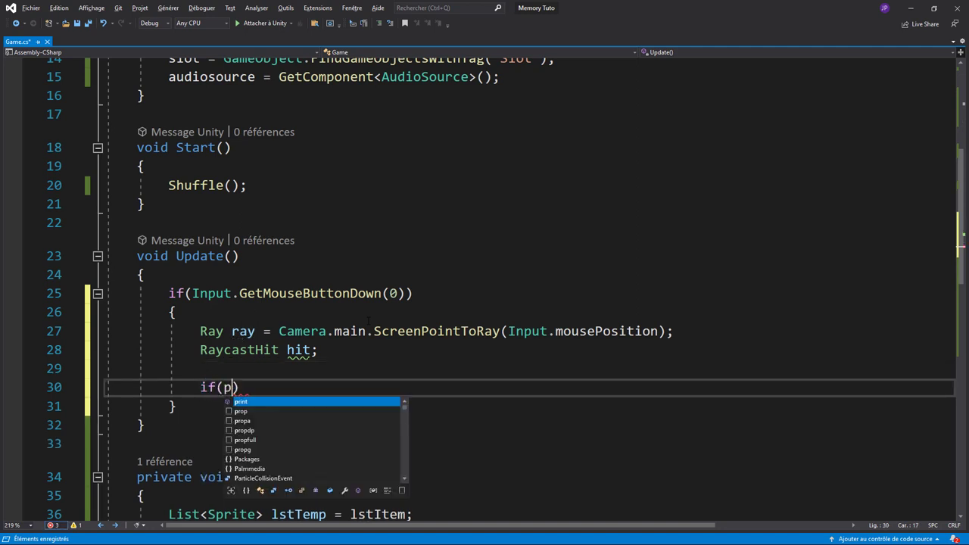
{"action": "type", "text": "hy"}
{"action": "key", "text": "Down"}
{"action": "key", "text": "Down"}
{"action": "key", "text": "Tab"}
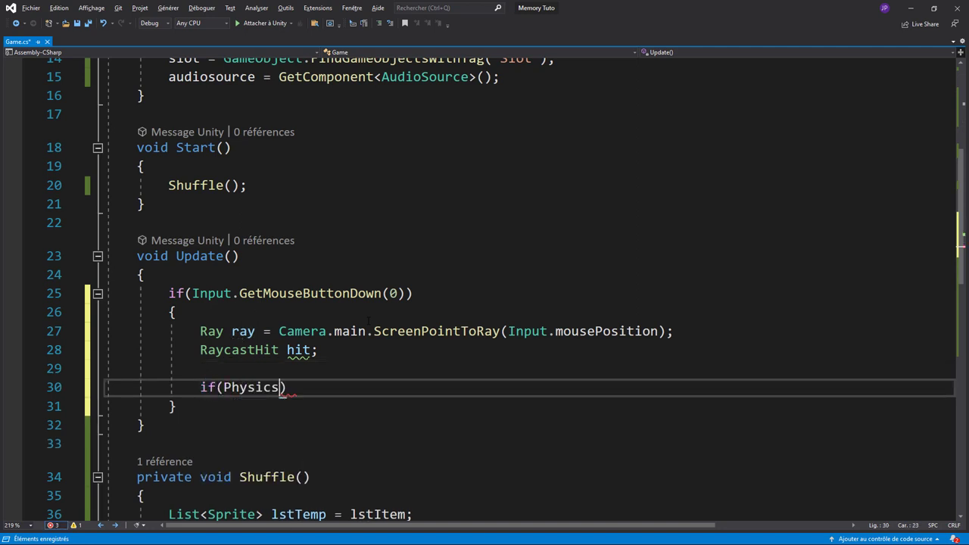
{"action": "type", "text": ".t"}
{"action": "key", "text": "BackSpace"}
{"action": "type", "text": "ra"}
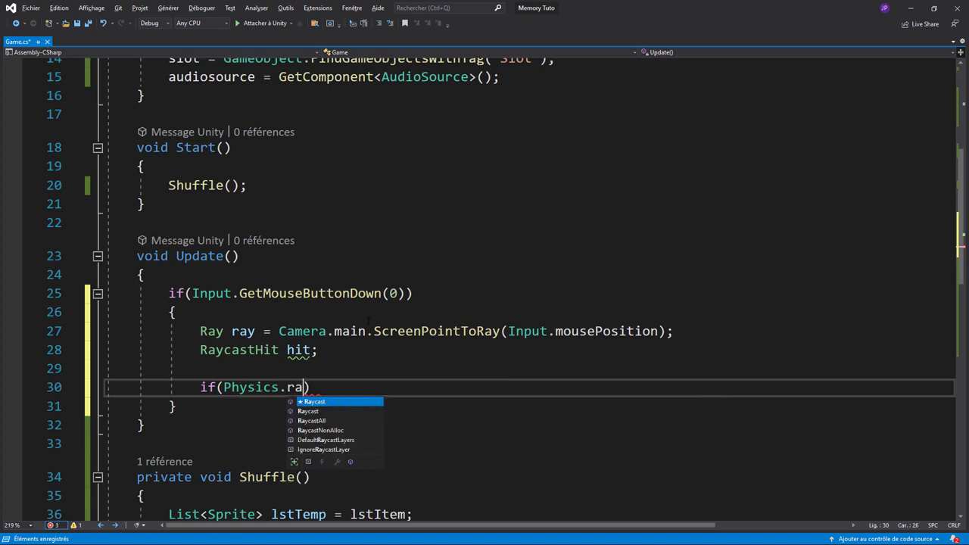
{"action": "key", "text": "Tab"}
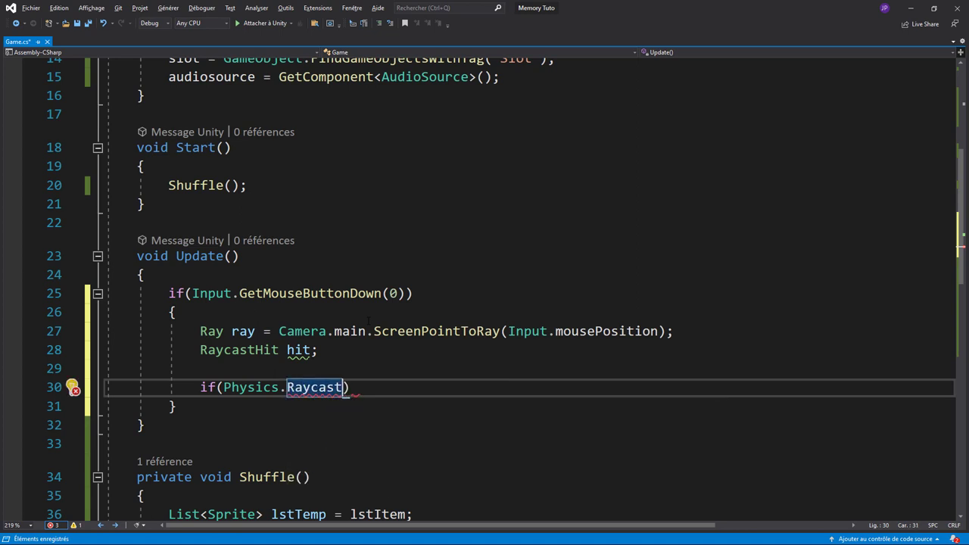
{"action": "type", "text": "("}
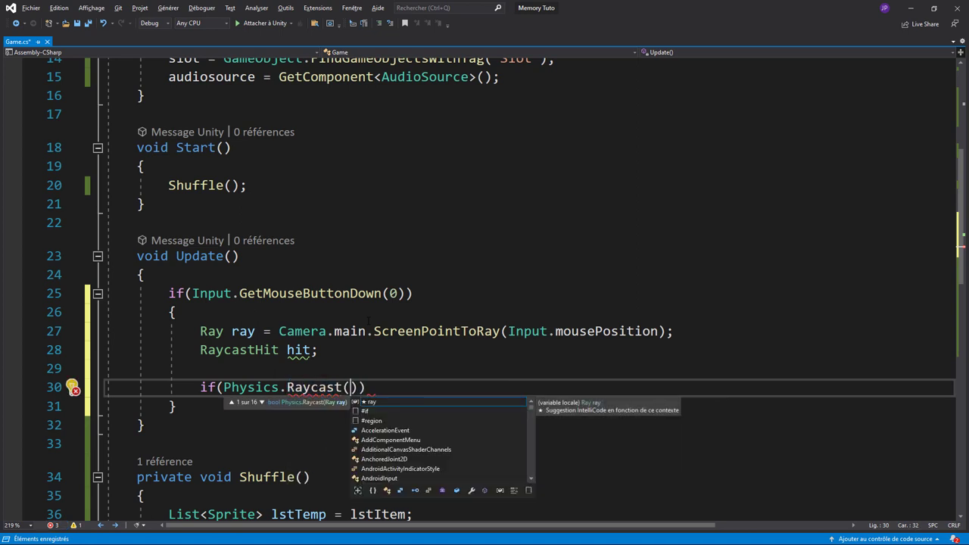
{"action": "type", "text": "r"}
{"action": "type", "text": "ay"}
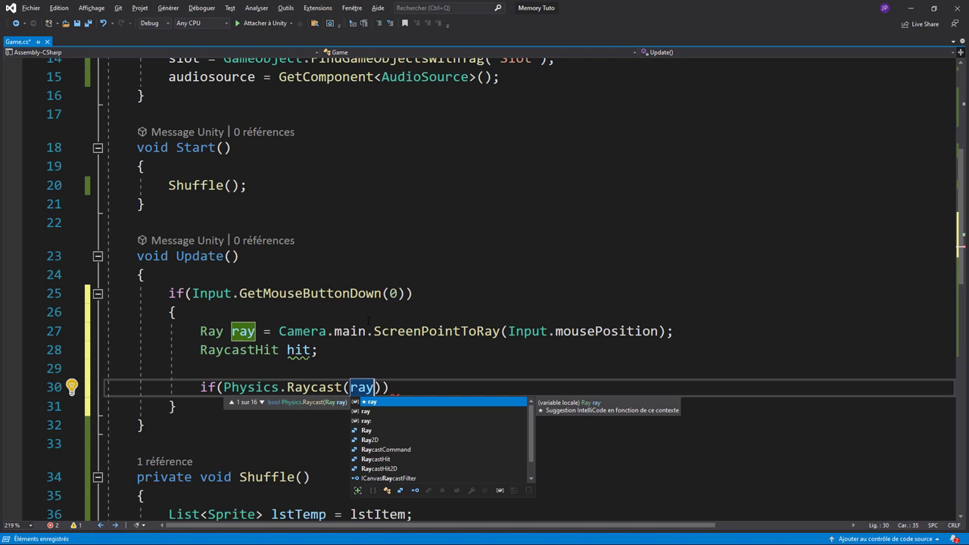
{"action": "type", "text": ","}
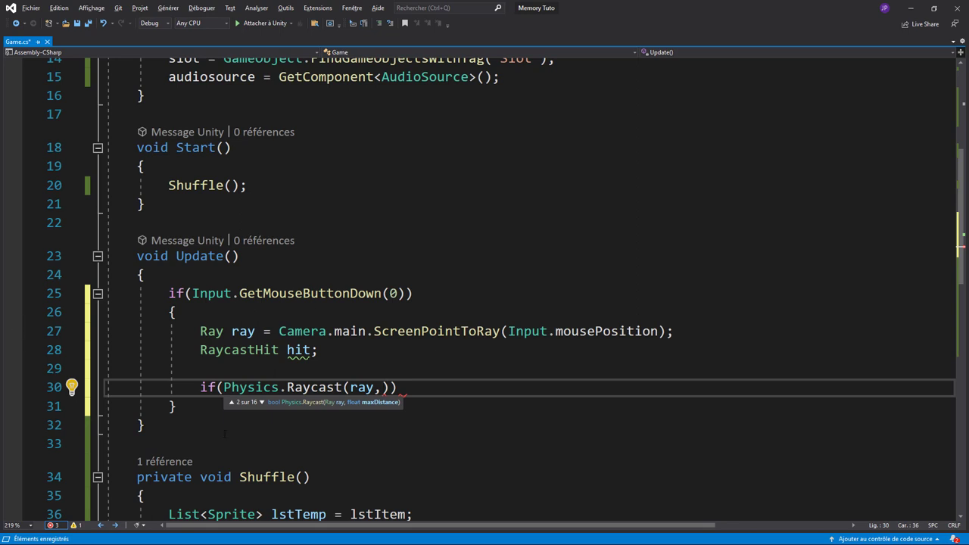
Complete the condition with out hit)) and open the block's brace.
{"action": "left_click", "coordinate": [232, 403]}
{"action": "left_click", "coordinate": [232, 403]}
{"action": "left_click", "coordinate": [232, 403]}
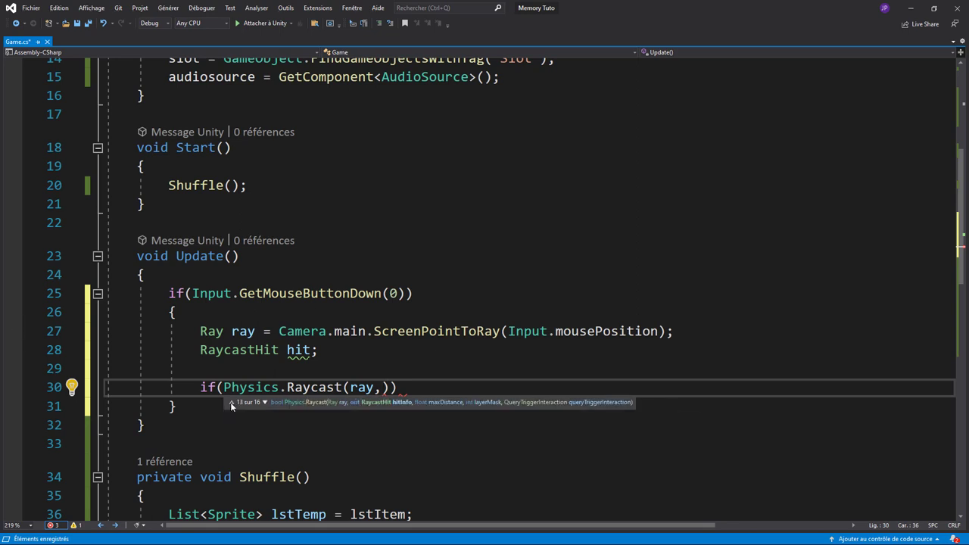
{"action": "left_click", "coordinate": [232, 404]}
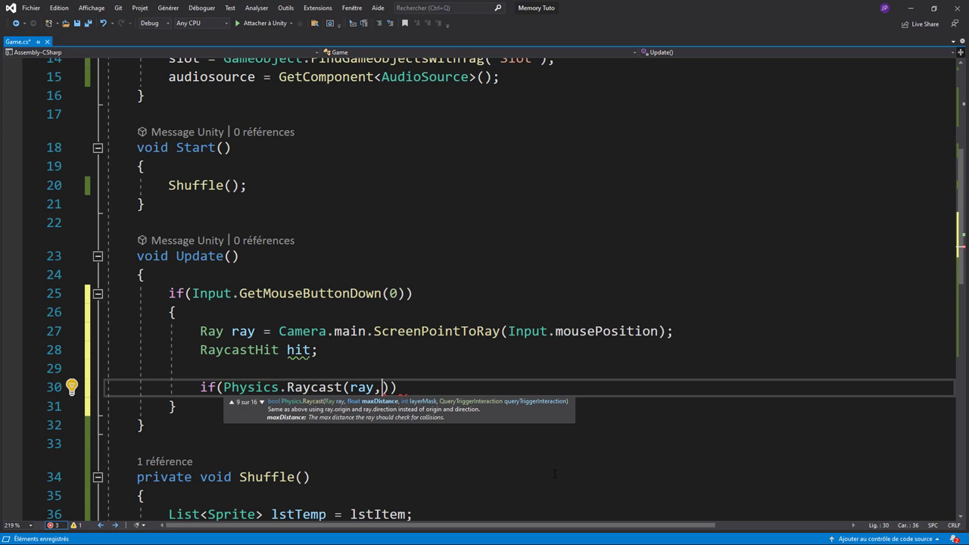
{"action": "type", "text": "out"}
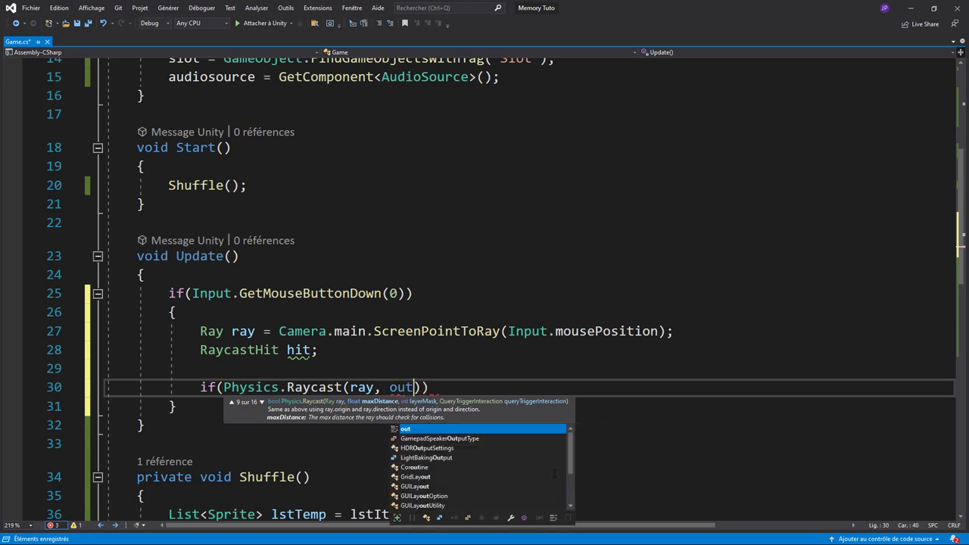
{"action": "type", "text": " h"}
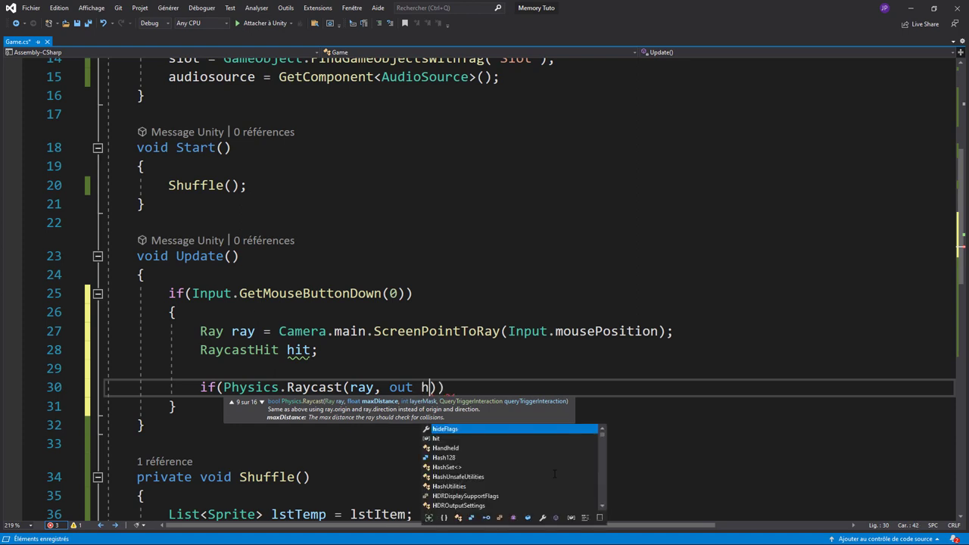
{"action": "type", "text": "it))"}
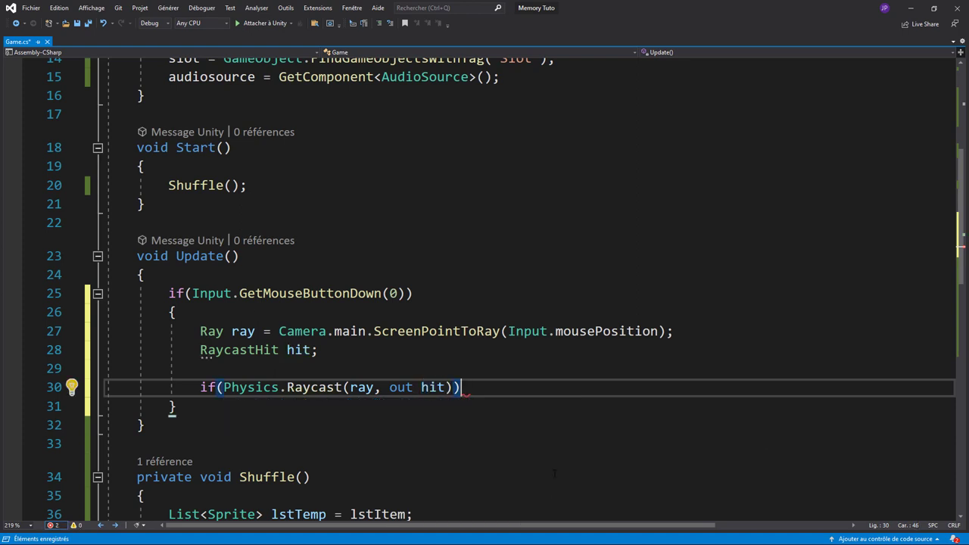
{"action": "key", "text": "Return"}
{"action": "type", "text": "{"}
{"action": "key", "text": "Return"}
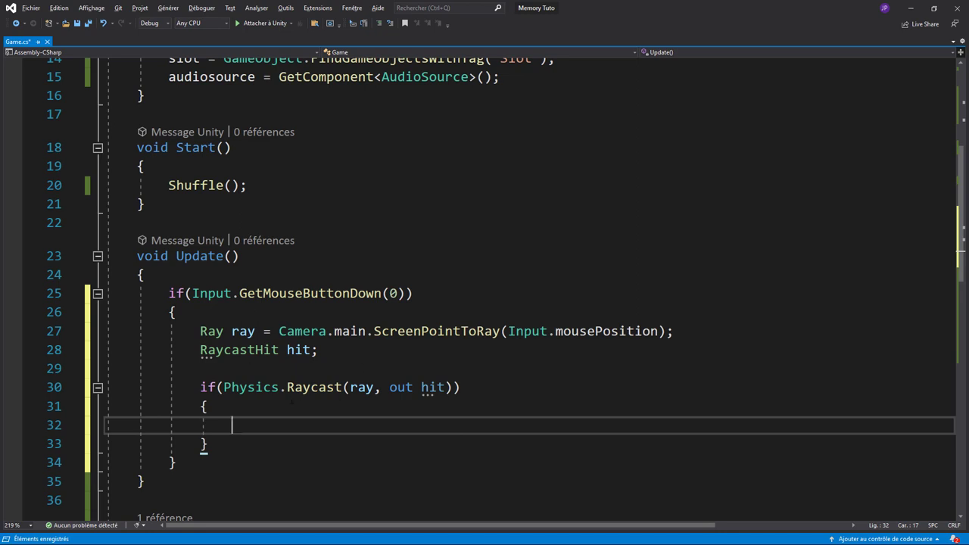
Highlight the ray and hit variables to verify the Raycast arguments.
{"action": "double_click", "coordinate": [244, 331]}
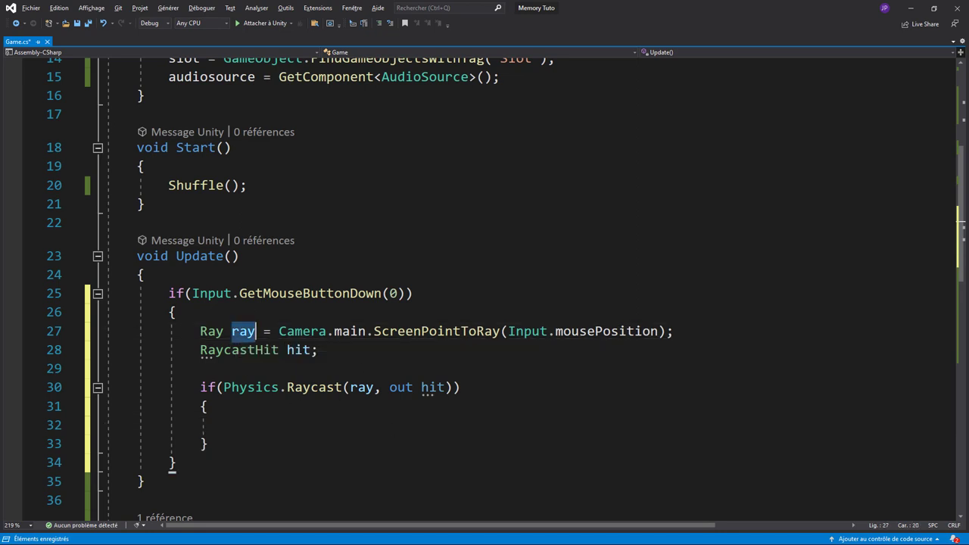
{"action": "double_click", "coordinate": [361, 387]}
{"action": "double_click", "coordinate": [432, 386]}
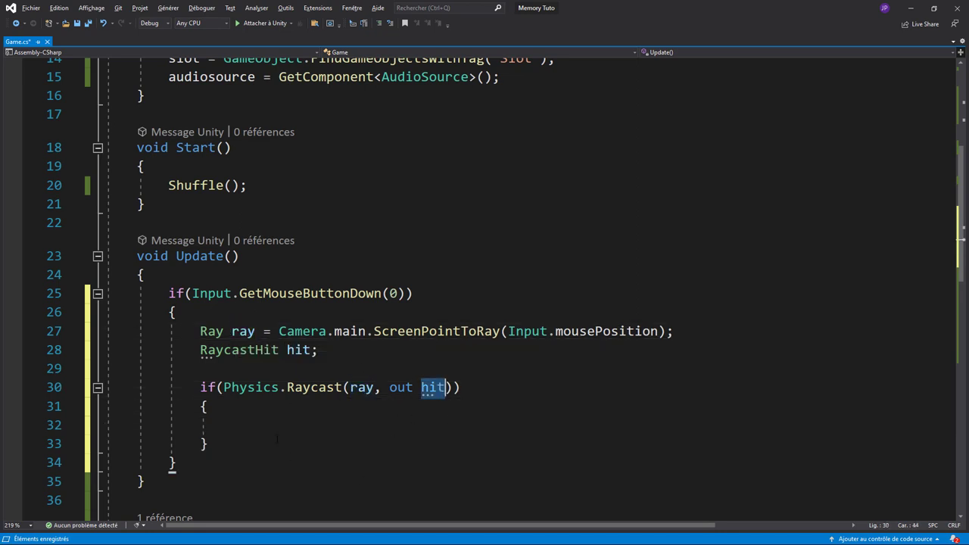
{"action": "left_click", "coordinate": [274, 426]}
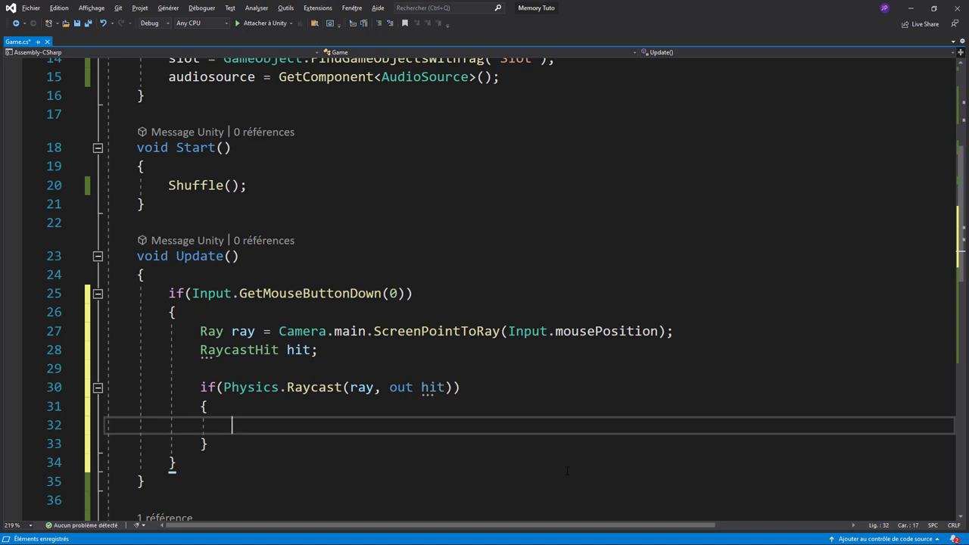
Start declaring SpriteRenderer spFood = hit.transform.Find inside the Raycast block.
{"action": "type", "text": "Spr"}
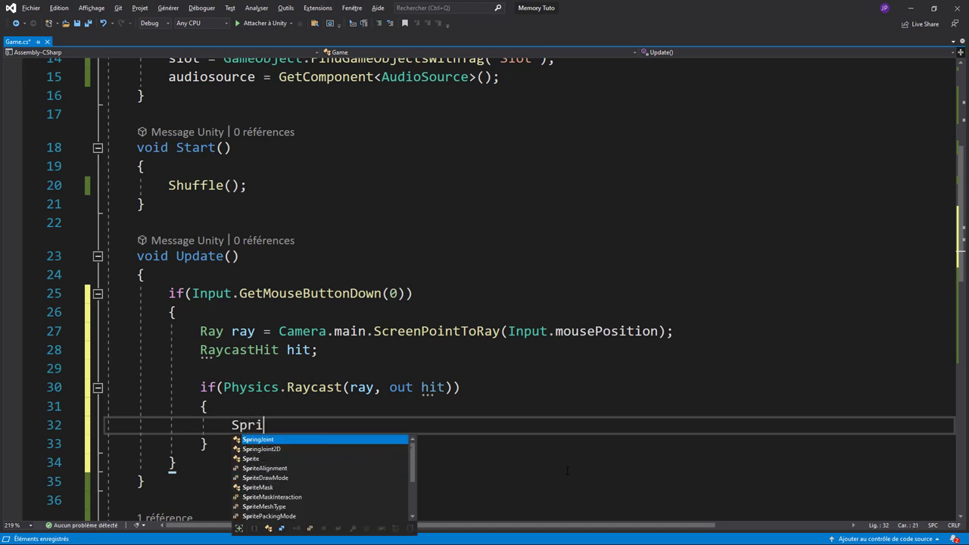
{"action": "type", "text": "it"}
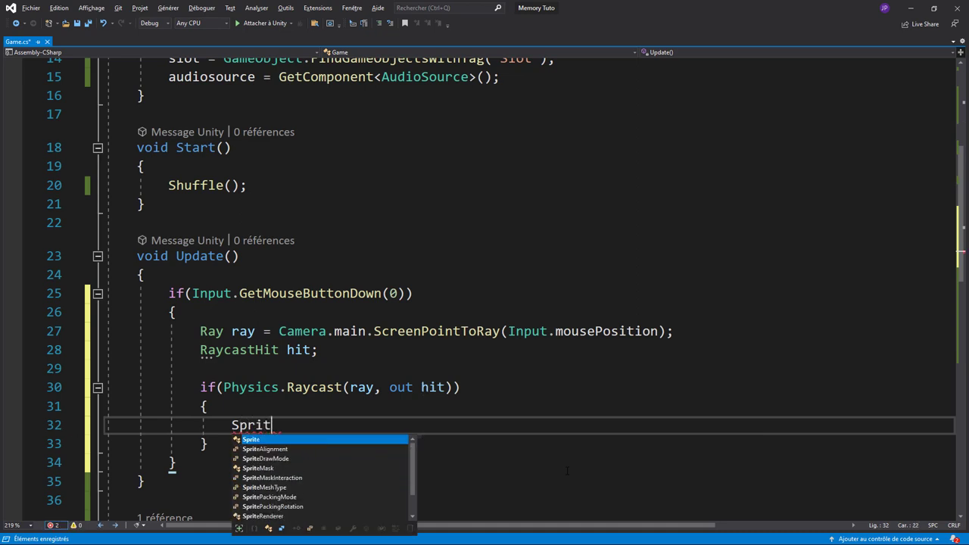
{"action": "type", "text": "ere"}
{"action": "key", "text": "Tab"}
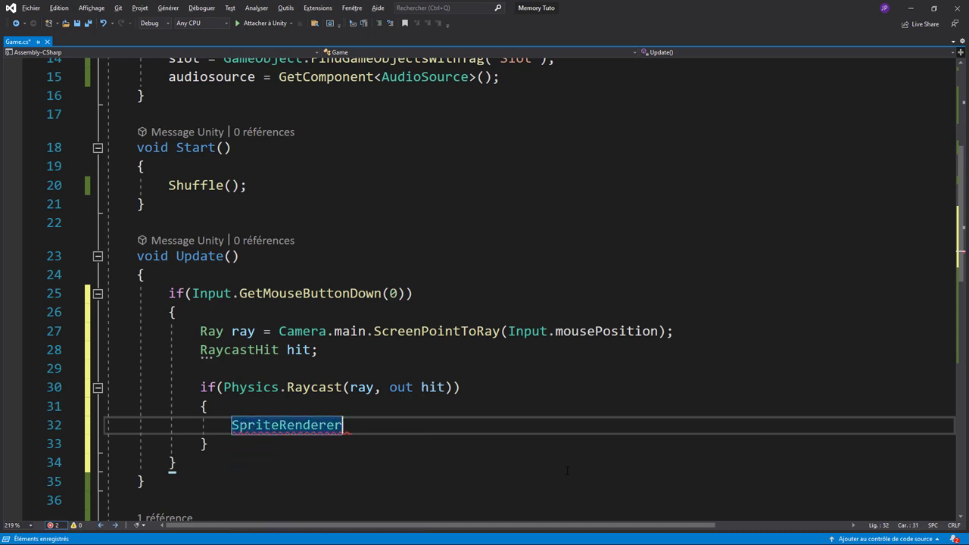
{"action": "type", "text": " s"}
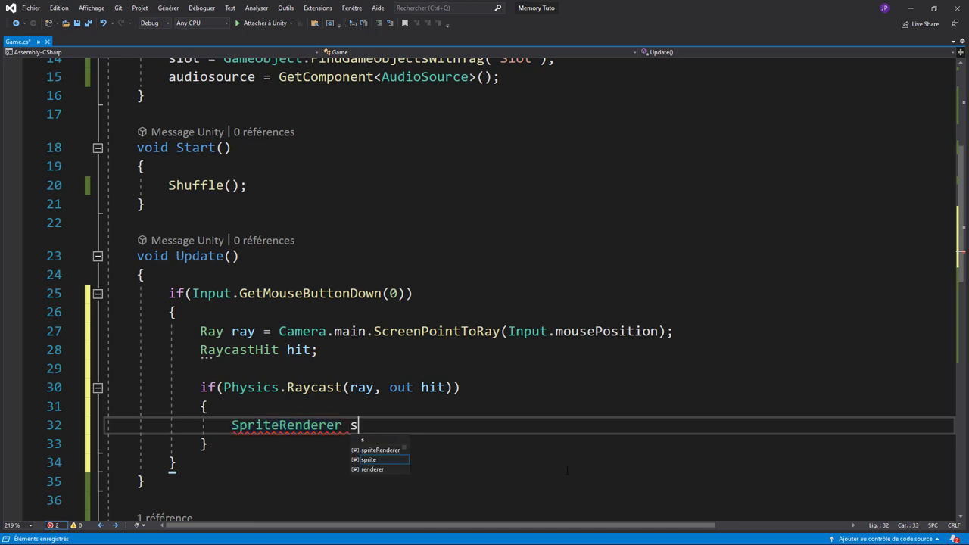
{"action": "type", "text": "p"}
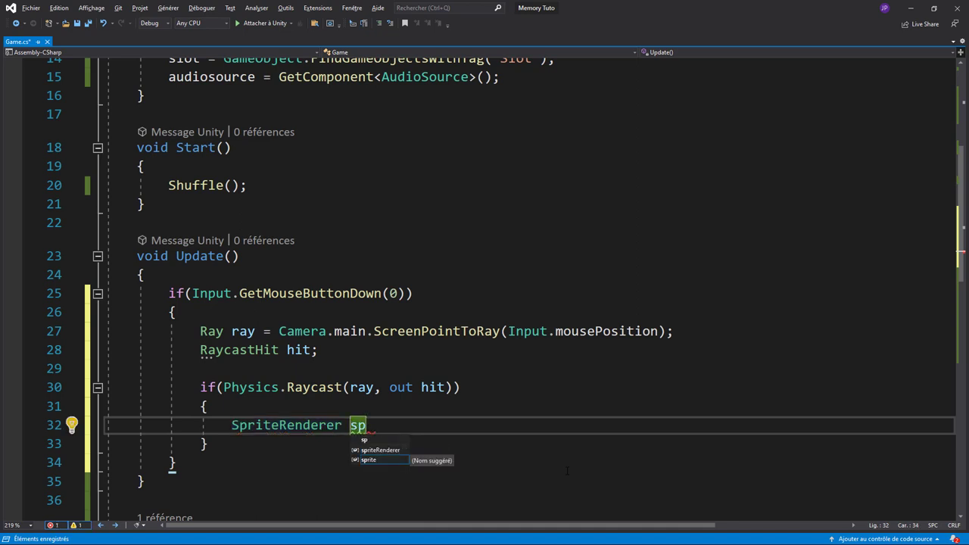
{"action": "type", "text": "Food"}
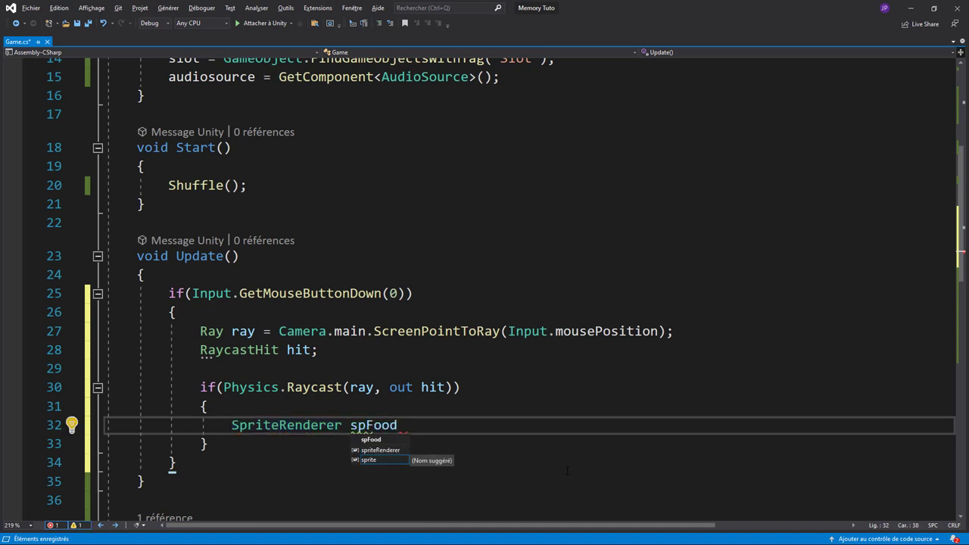
{"action": "type", "text": " = hi"}
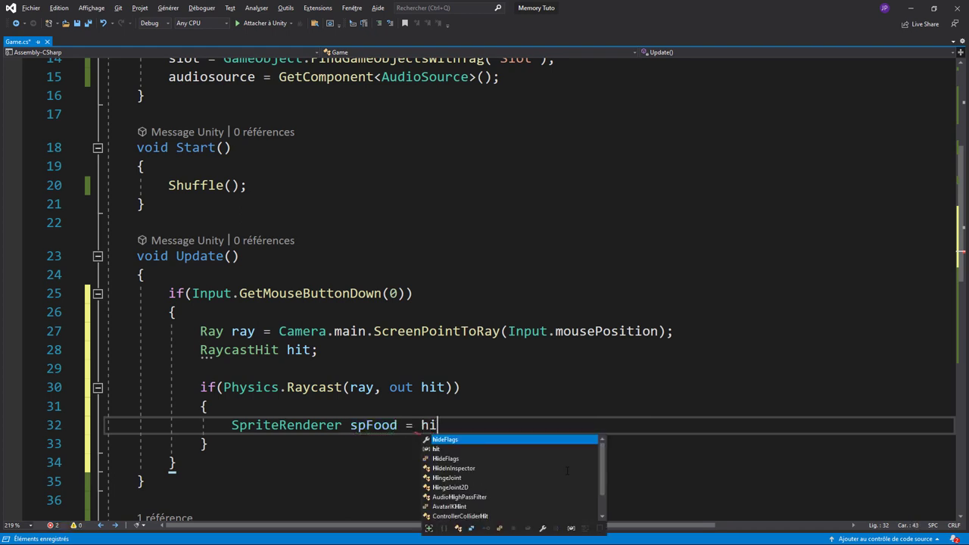
{"action": "type", "text": "t."}
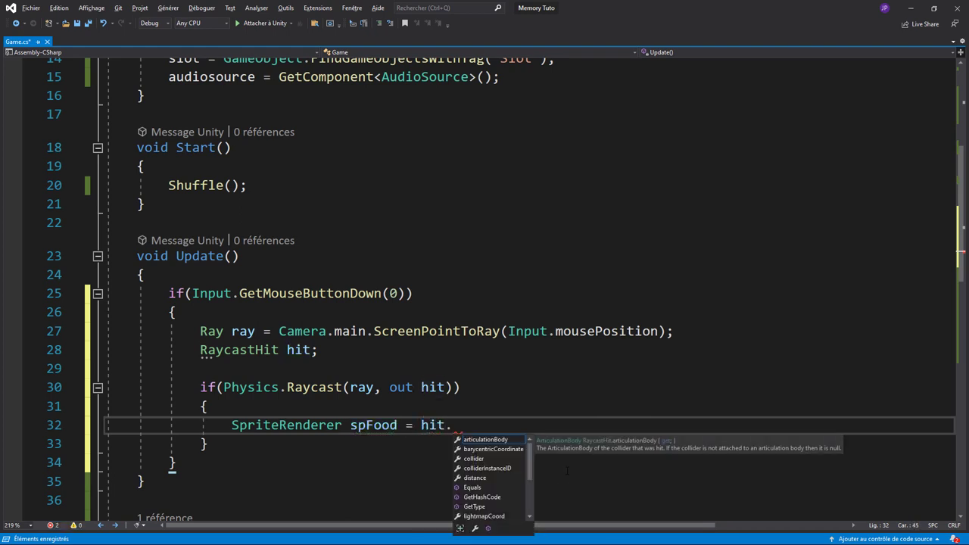
{"action": "type", "text": "t"}
{"action": "key", "text": "Tab"}
{"action": "type", "text": "."}
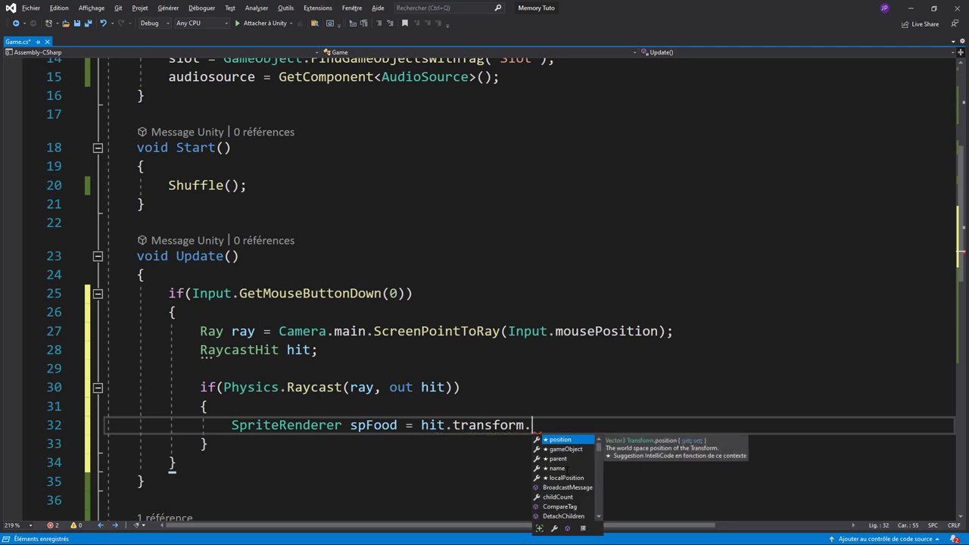
{"action": "type", "text": "Fi"}
{"action": "key", "text": "Tab"}
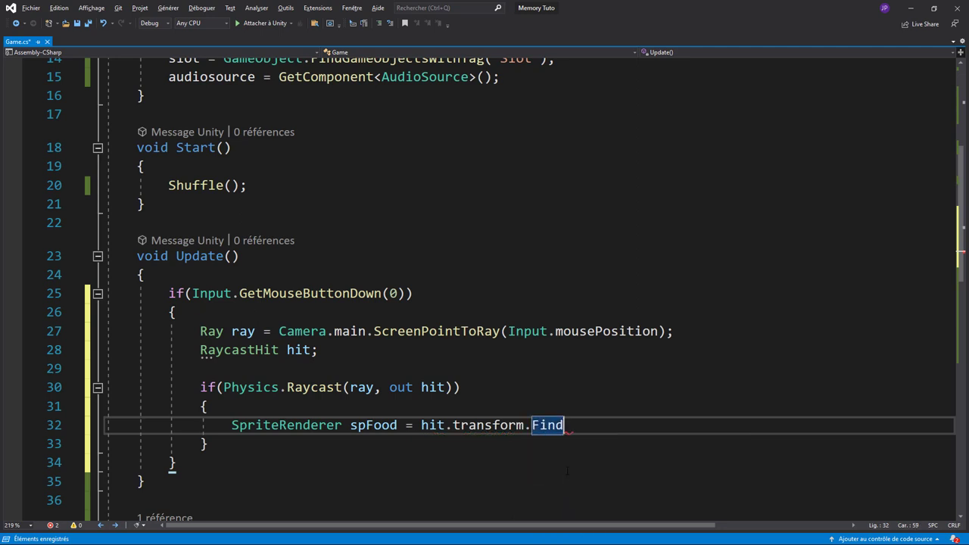
Finish it with ("FoodPicture").GetComponent<SpriteRenderer>(); and add a new line.
{"action": "type", "text": "(\"F"}
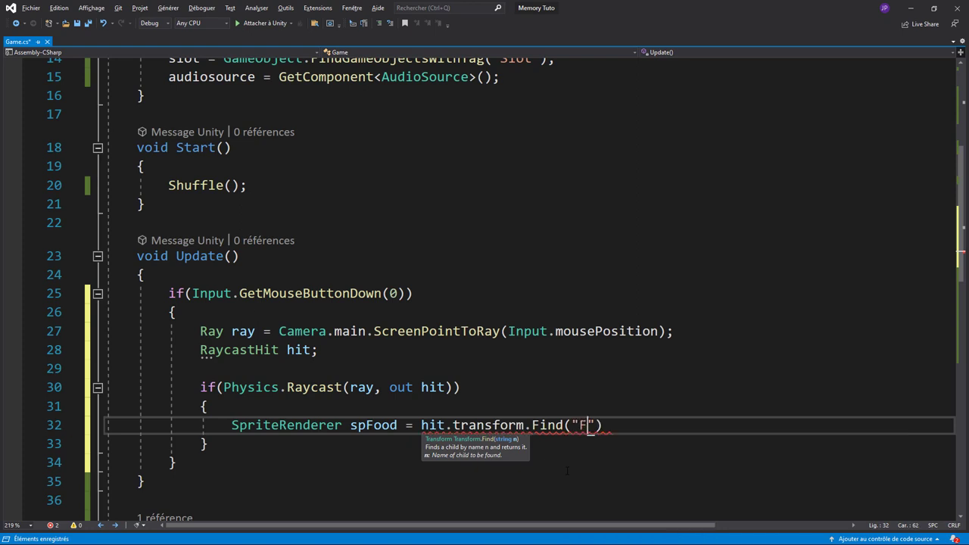
{"action": "type", "text": "ood"}
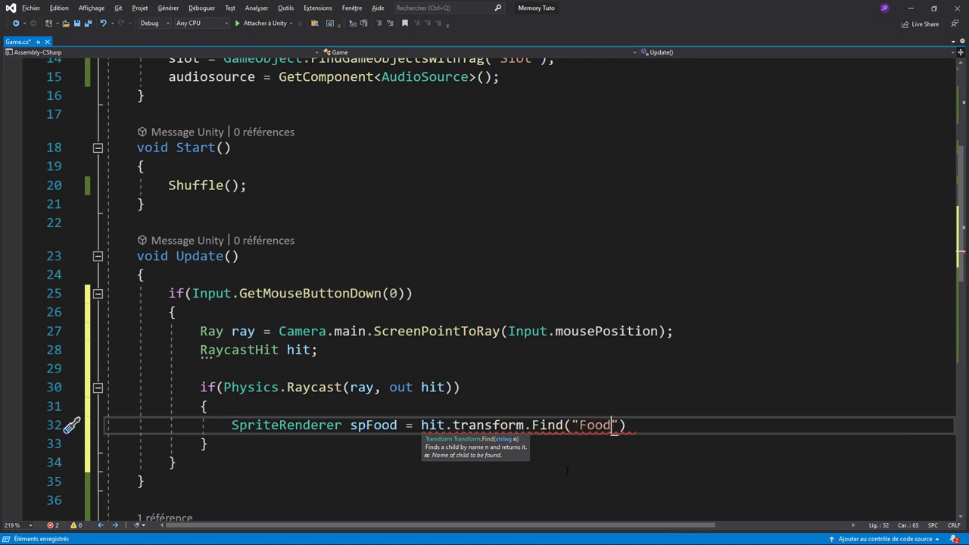
{"action": "type", "text": "Picture"}
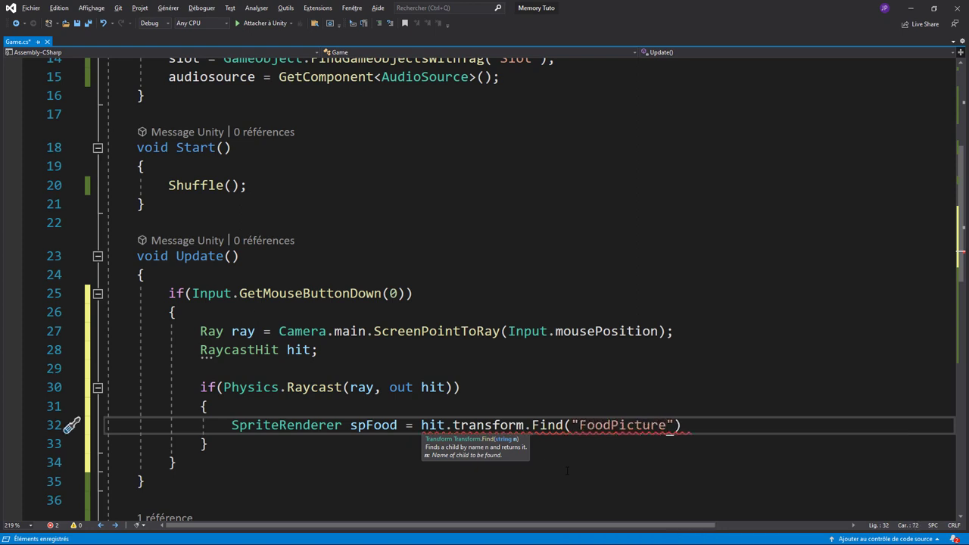
{"action": "type", "text": "\")"}
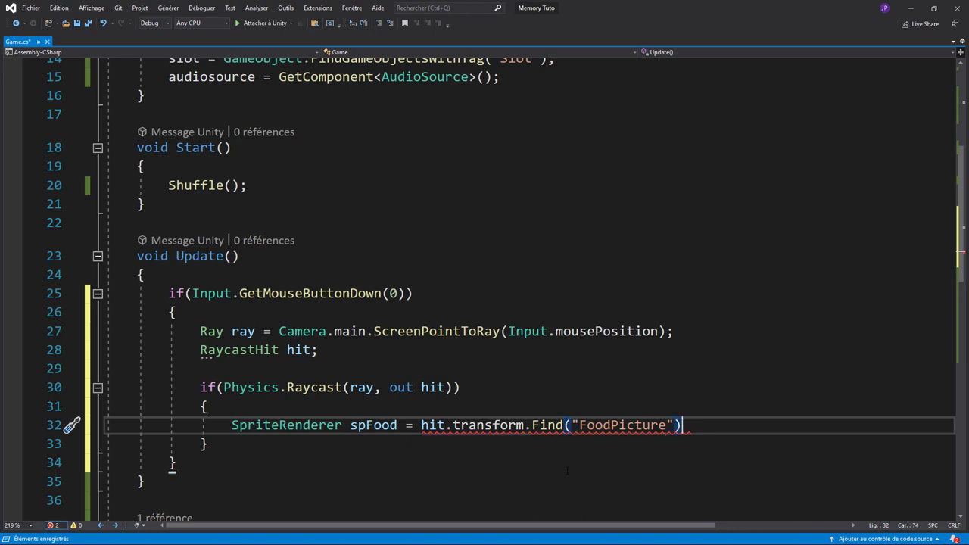
{"action": "type", "text": ".get"}
{"action": "key", "text": "Down"}
{"action": "key", "text": "Down"}
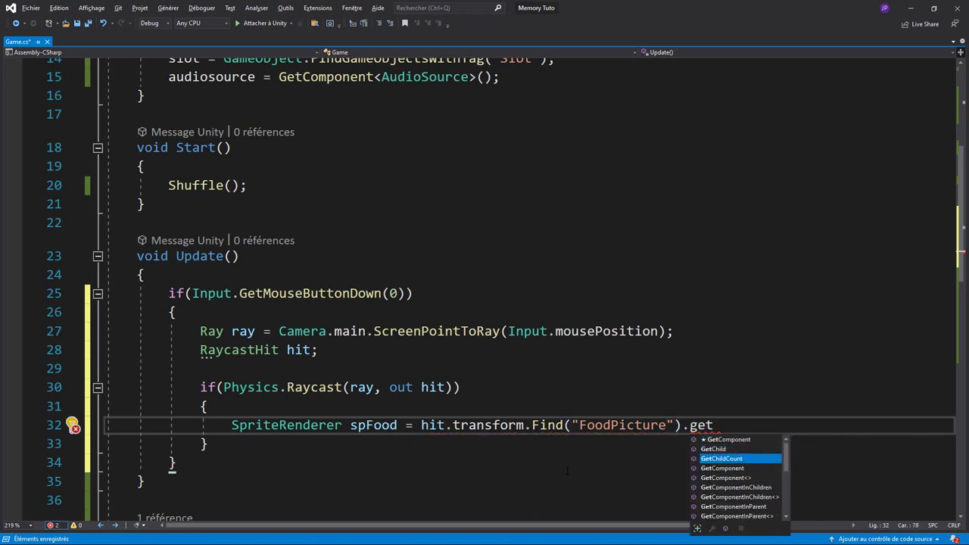
{"action": "key", "text": "Down"}
{"action": "key", "text": "Down"}
{"action": "key", "text": "Tab"}
{"action": "type", "text": "Sp"}
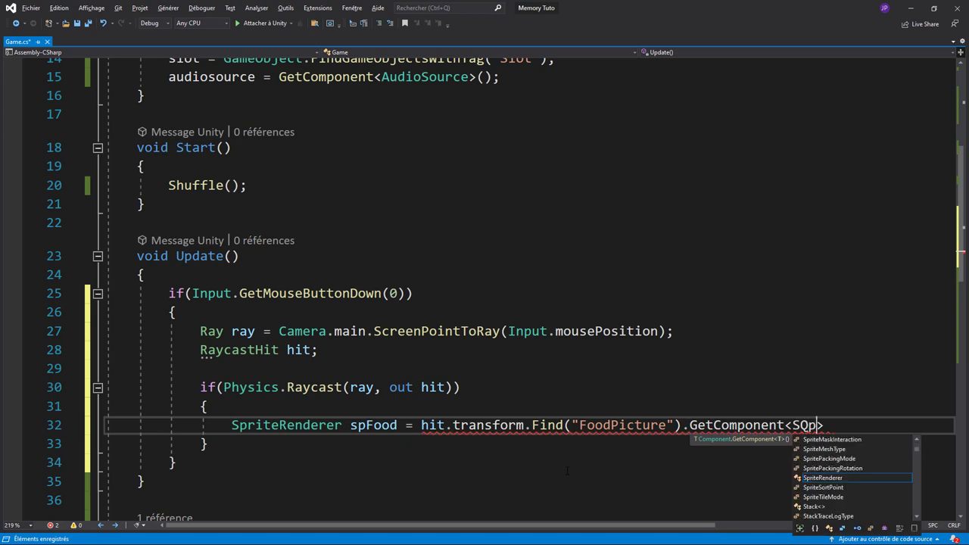
{"action": "key", "text": "BackSpace"}
{"action": "key", "text": "Tab"}
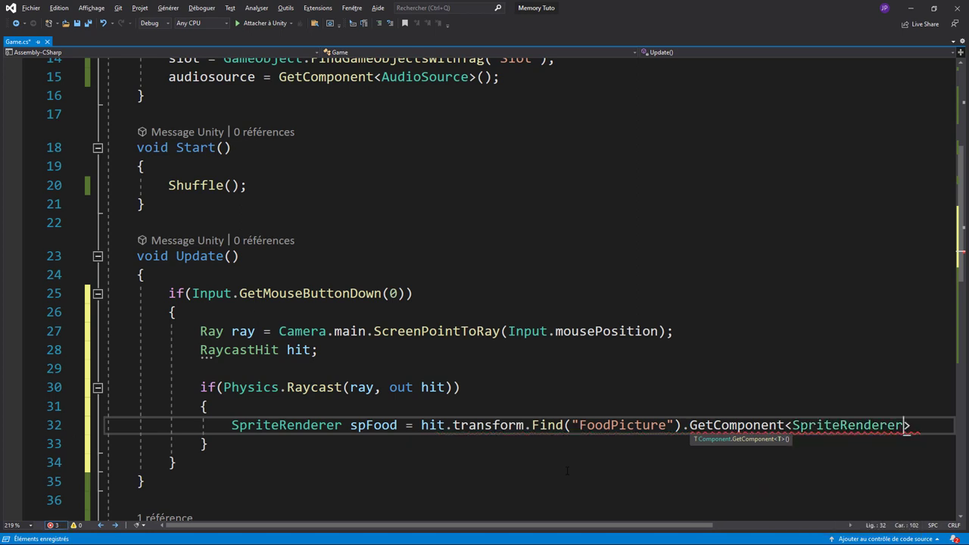
{"action": "type", "text": ">();"}
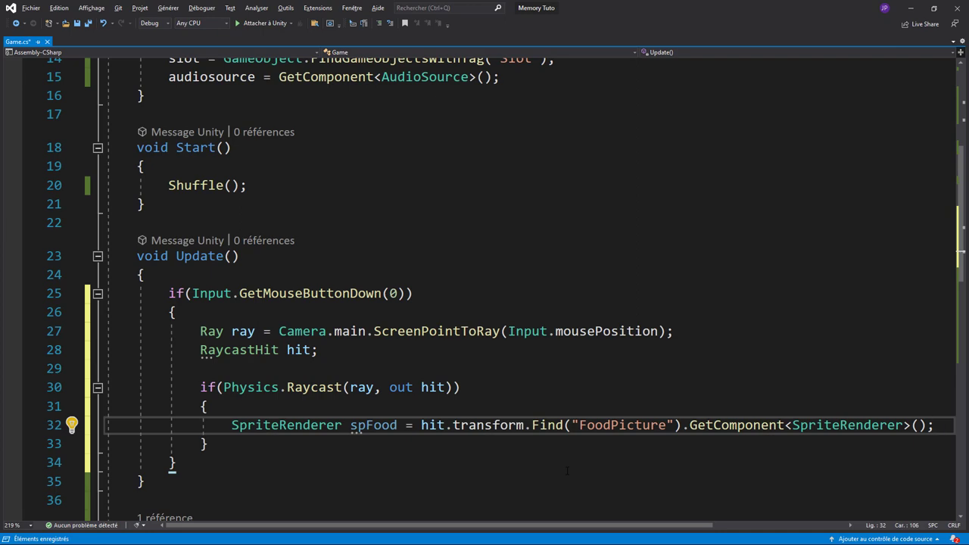
{"action": "key", "text": "Return"}
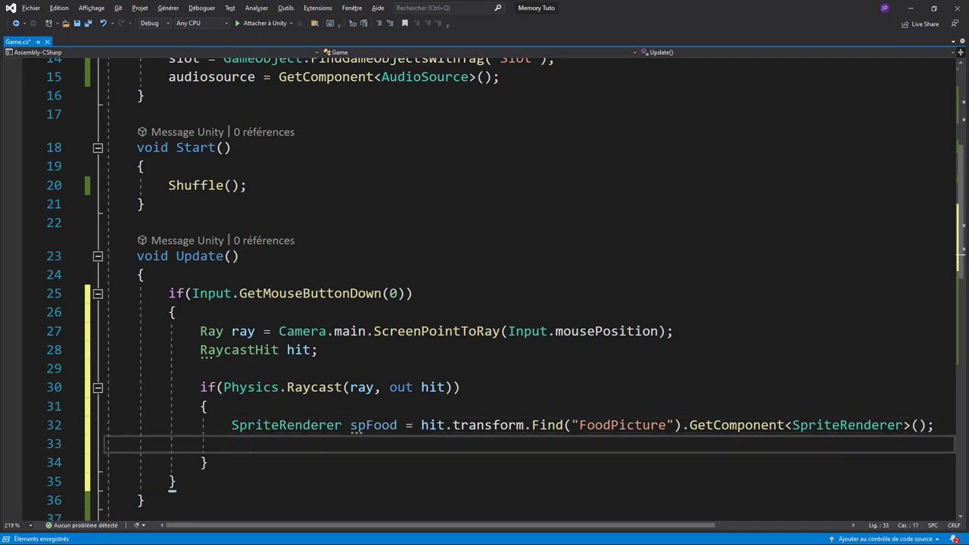
Compare spFood with the SpriteRenderer usage in the Shuffle loop.
{"action": "left_click", "coordinate": [395, 425]}
{"action": "scroll", "coordinate": [438, 488], "scroll_direction": "up", "scroll_amount": 4}
{"action": "scroll", "coordinate": [438, 488], "scroll_direction": "down", "scroll_amount": 2}
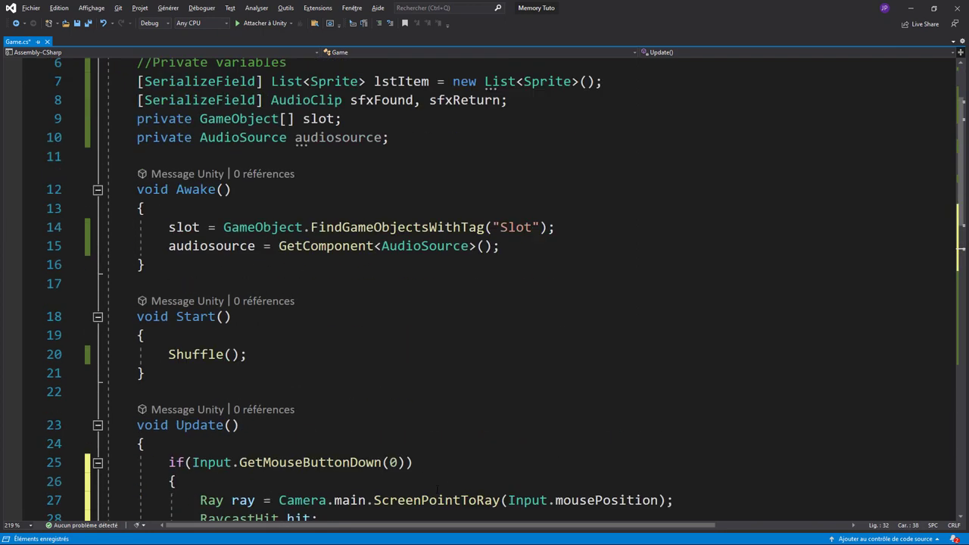
{"action": "scroll", "coordinate": [438, 489], "scroll_direction": "down", "scroll_amount": 3}
{"action": "scroll", "coordinate": [437, 488], "scroll_direction": "down", "scroll_amount": 2}
{"action": "scroll", "coordinate": [437, 488], "scroll_direction": "down", "scroll_amount": 4}
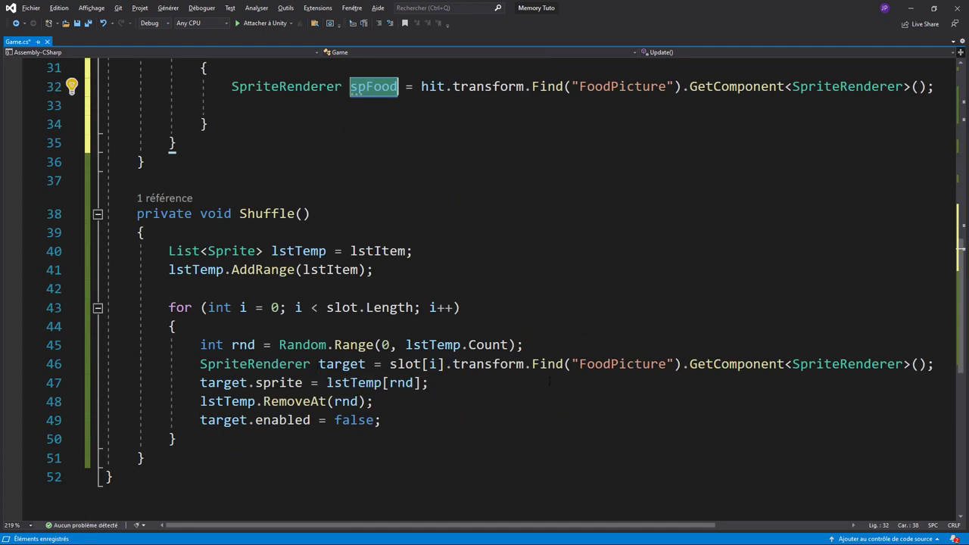
{"action": "double_click", "coordinate": [236, 367]}
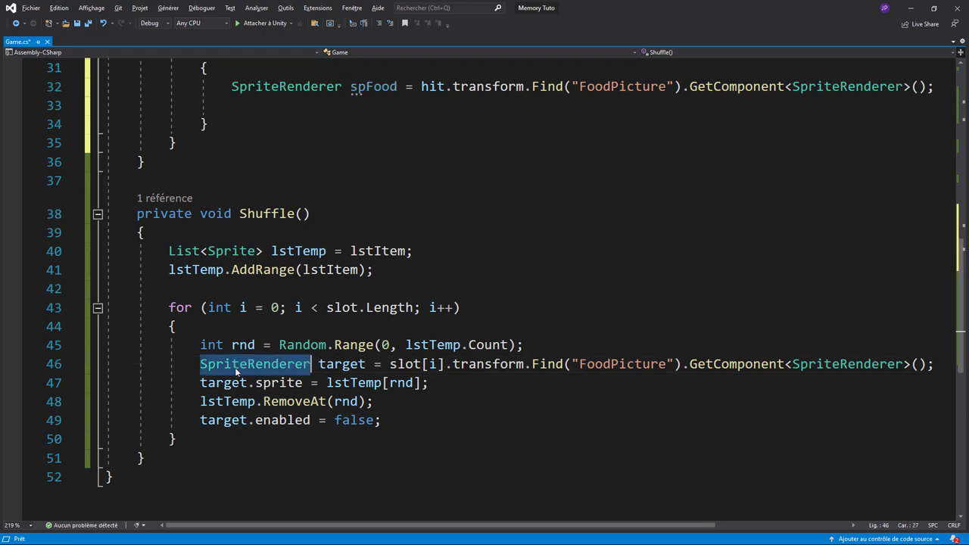
{"action": "scroll", "coordinate": [453, 463], "scroll_direction": "up", "scroll_amount": 6}
{"action": "scroll", "coordinate": [428, 468], "scroll_direction": "down", "scroll_amount": 1}
{"action": "left_click", "coordinate": [420, 387]}
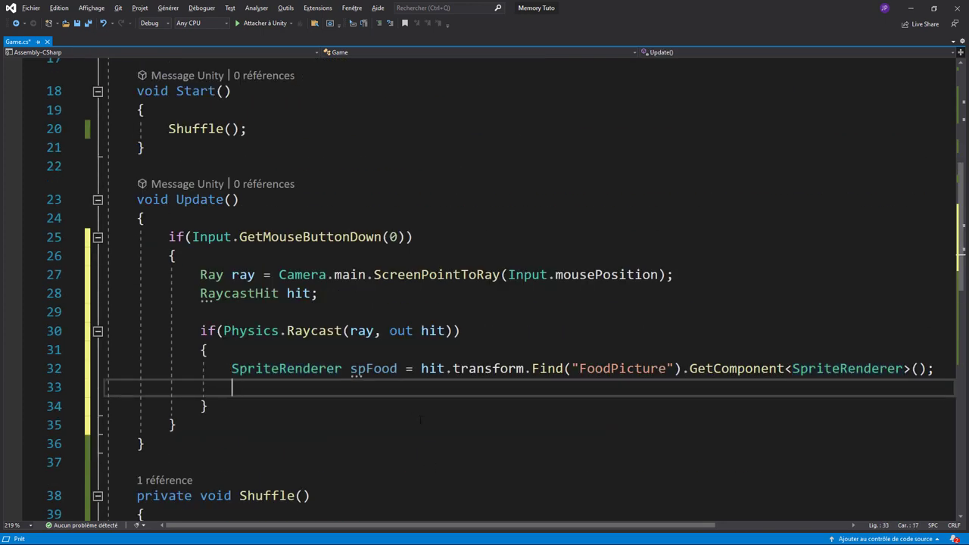
Write spFood.enabled = !spFood.enabled; on line 33 and save Game.cs.
{"action": "type", "text": "sp"}
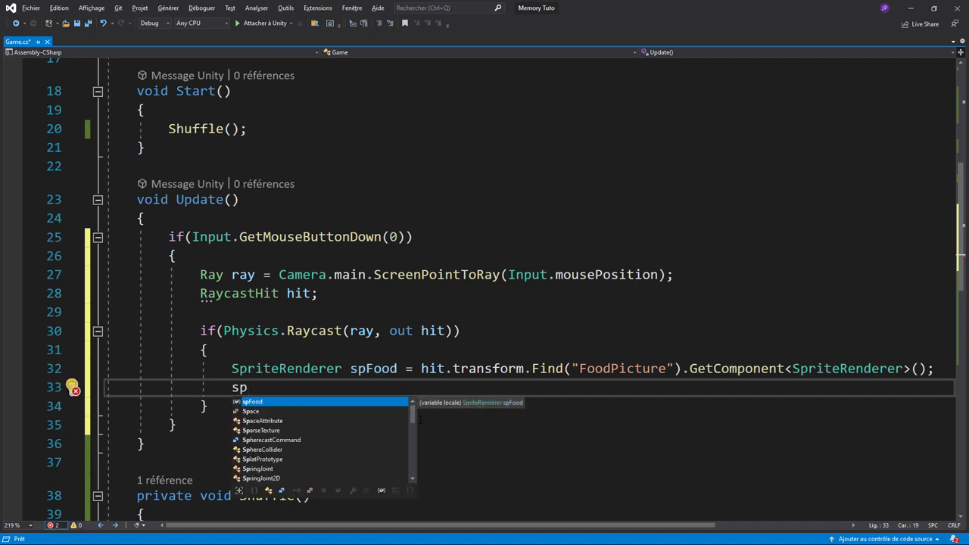
{"action": "key", "text": "Tab"}
{"action": "type", "text": "."}
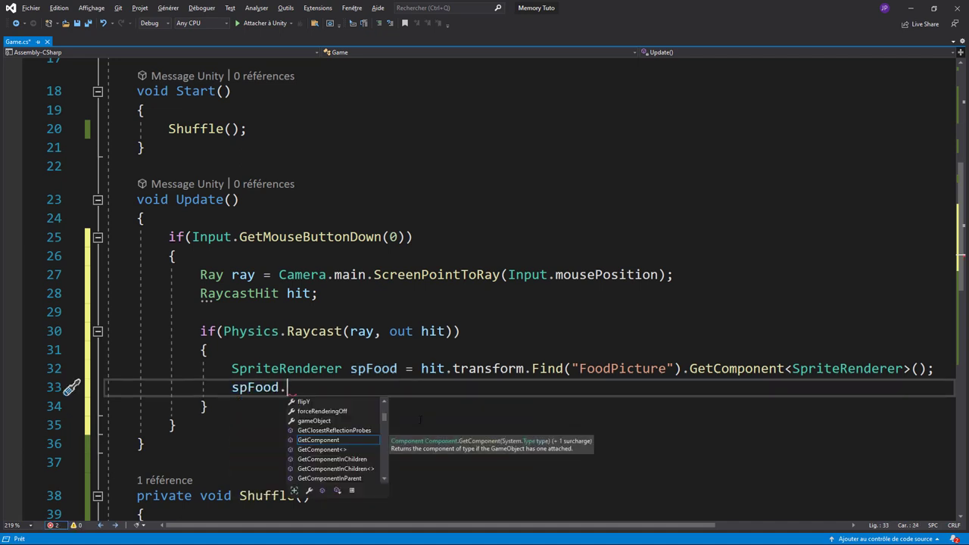
{"action": "type", "text": "en"}
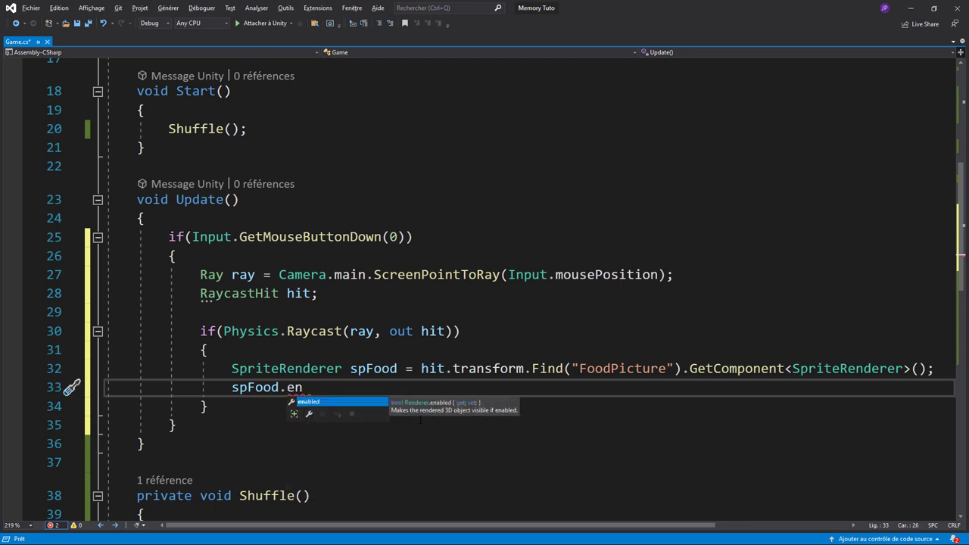
{"action": "key", "text": "Tab"}
{"action": "type", "text": "= "}
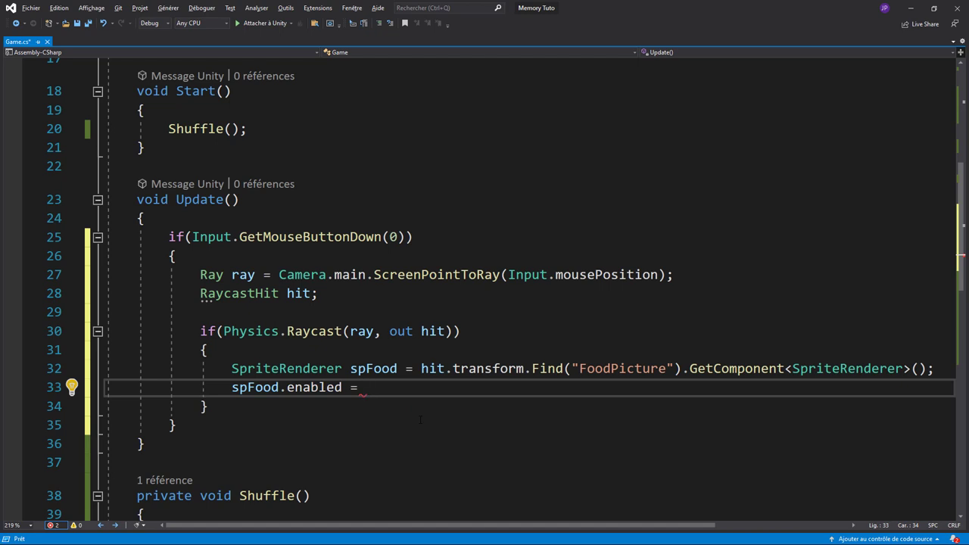
{"action": "type", "text": ":sp"}
{"action": "key", "text": "BackSpace"}
{"action": "key", "text": "BackSpace"}
{"action": "key", "text": "BackSpace"}
{"action": "key", "text": "Caps_Lock"}
{"action": "key", "text": "Caps_Lock"}
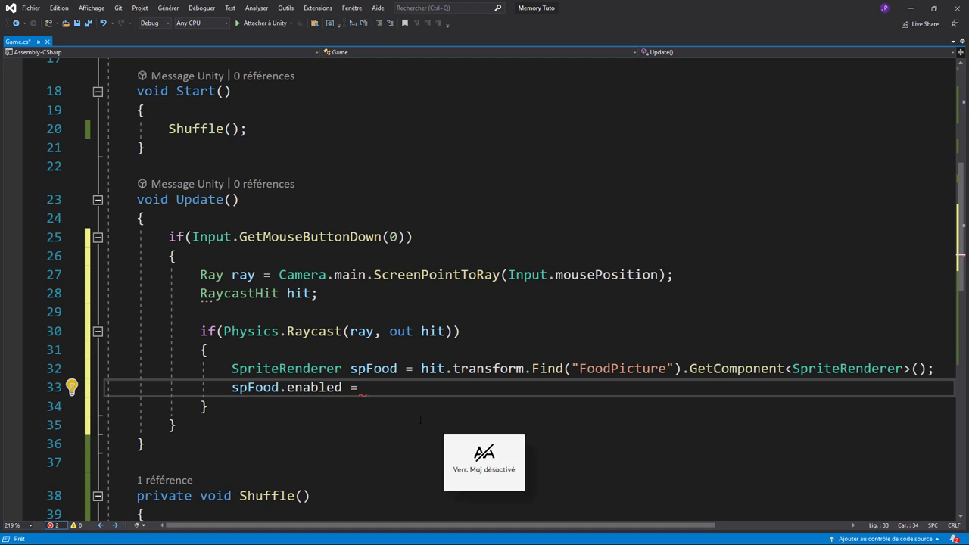
{"action": "type", "text": "!sp"}
{"action": "key", "text": "Tab"}
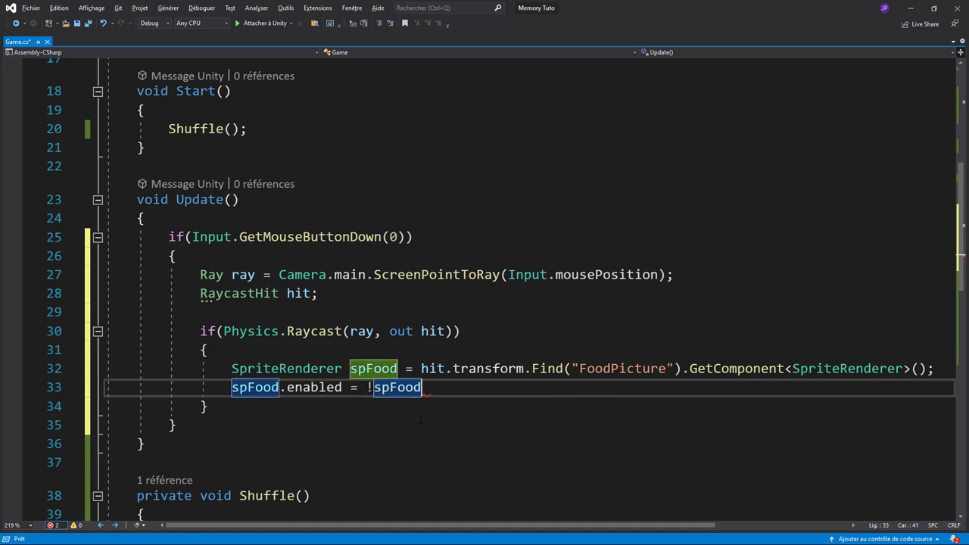
{"action": "type", "text": ".e"}
{"action": "key", "text": "Tab"}
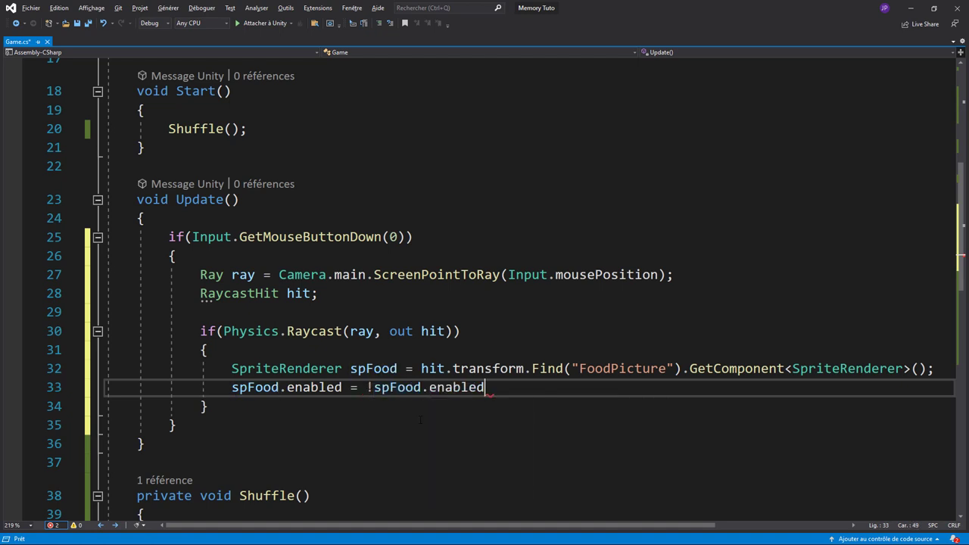
{"action": "type", "text": ";"}
{"action": "key", "text": "ctrl+s"}
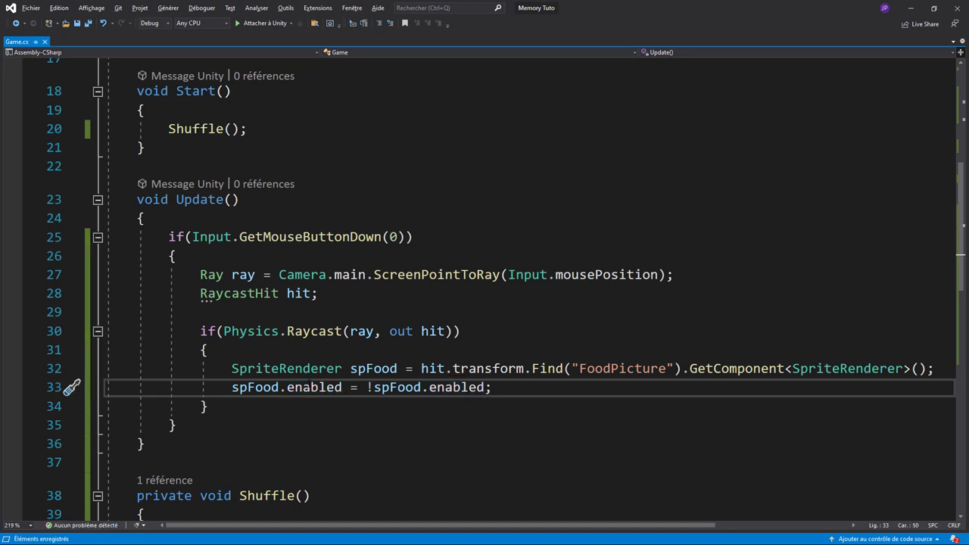
{"action": "key", "text": "Left"}
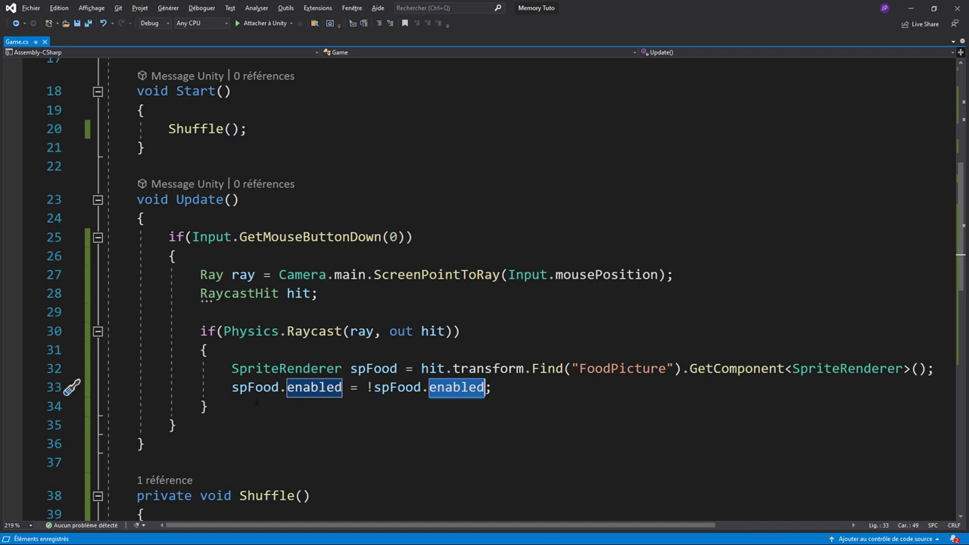
Add audiosource.PlayOneShot(sfxReturn); below the sprite toggle line.
{"action": "left_click", "coordinate": [504, 390]}
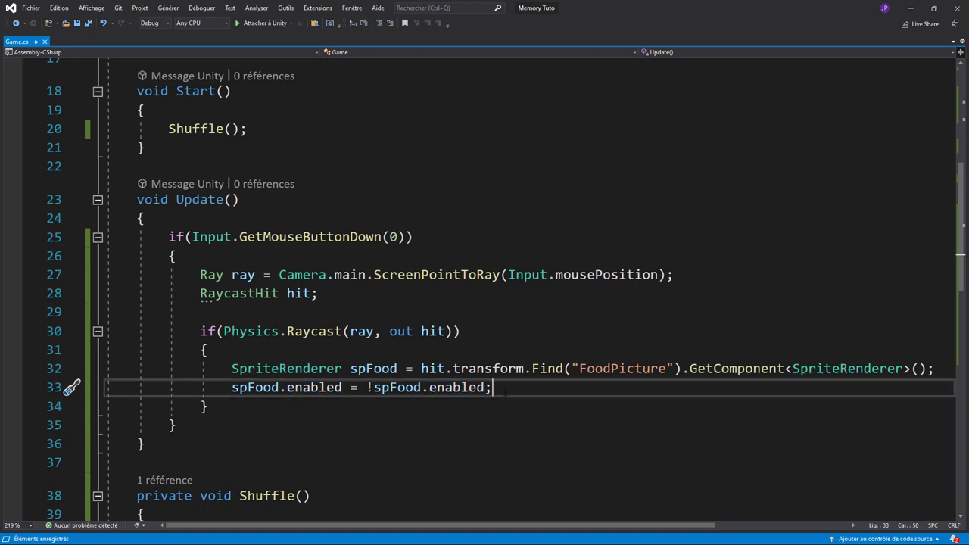
{"action": "key", "text": "Return"}
{"action": "key", "text": "Return"}
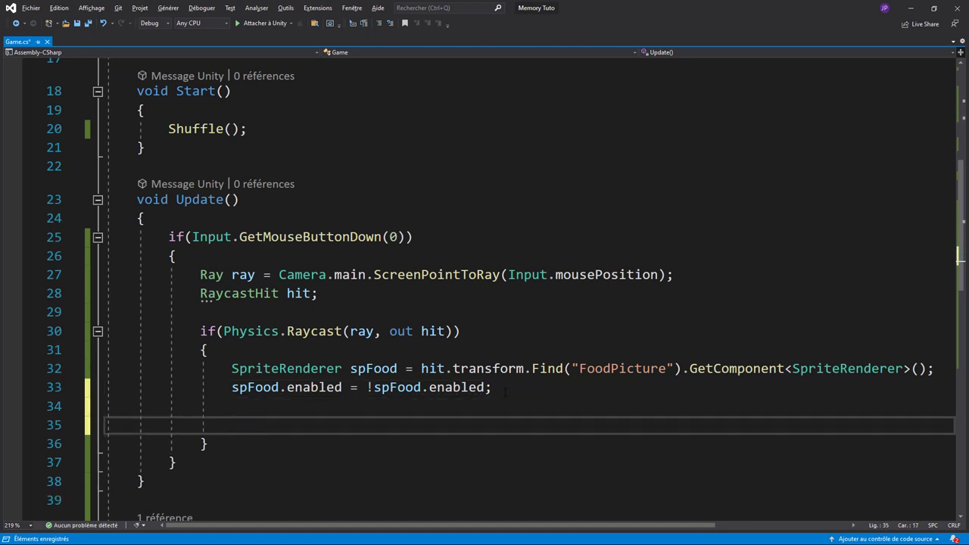
{"action": "type", "text": "audio"}
{"action": "key", "text": "Tab"}
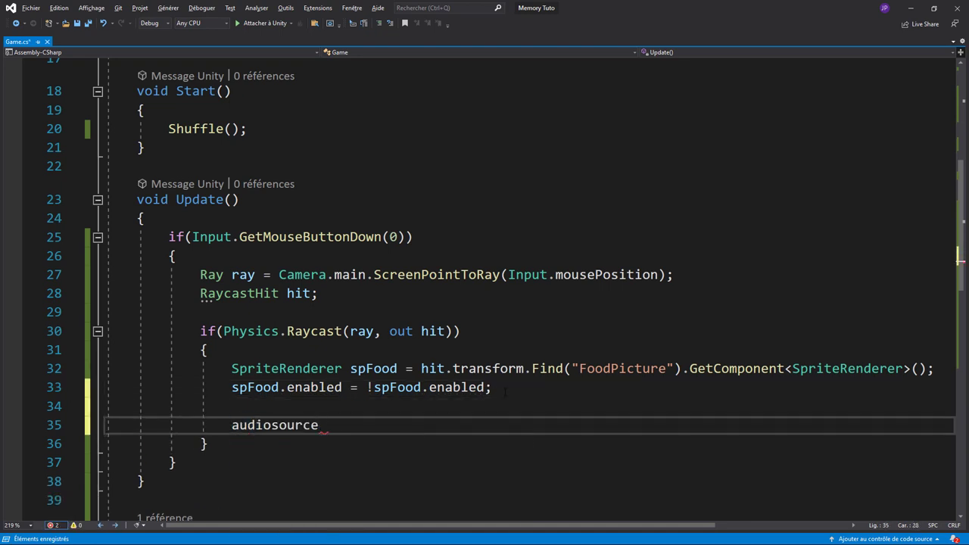
{"action": "type", "text": ".pla"}
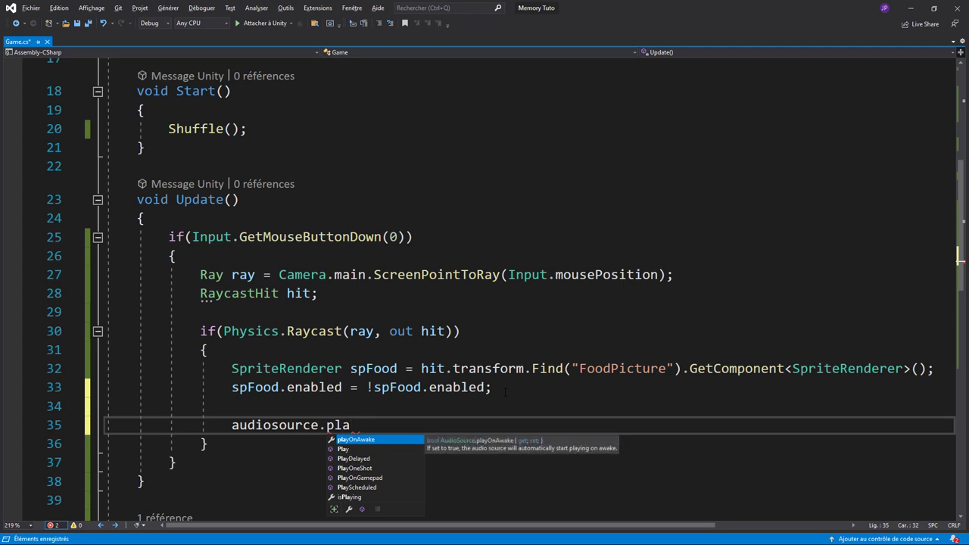
{"action": "key", "text": "Down"}
{"action": "key", "text": "Down"}
{"action": "key", "text": "Down"}
{"action": "key", "text": "Tab"}
{"action": "type", "text": "("}
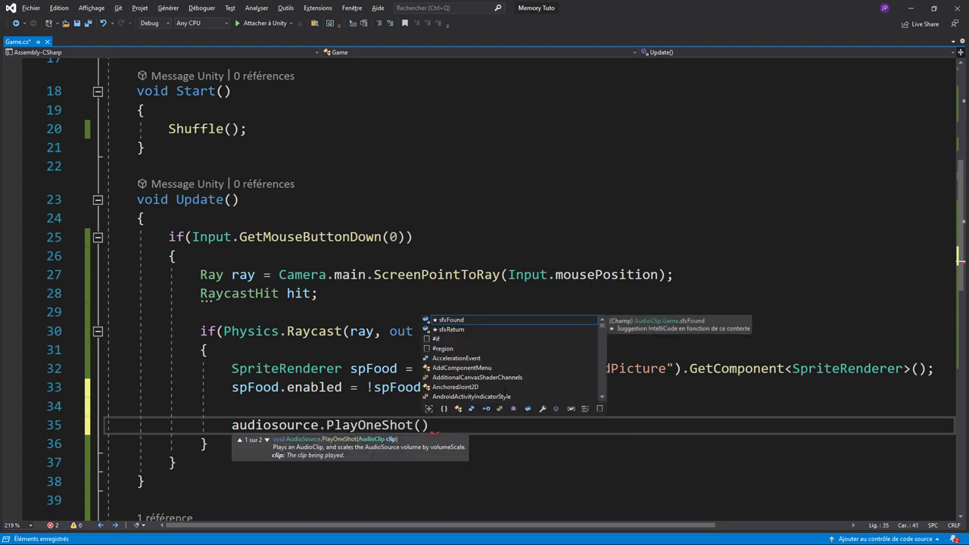
{"action": "type", "text": "sf"}
{"action": "key", "text": "Tab"}
{"action": "key", "text": "Right"}
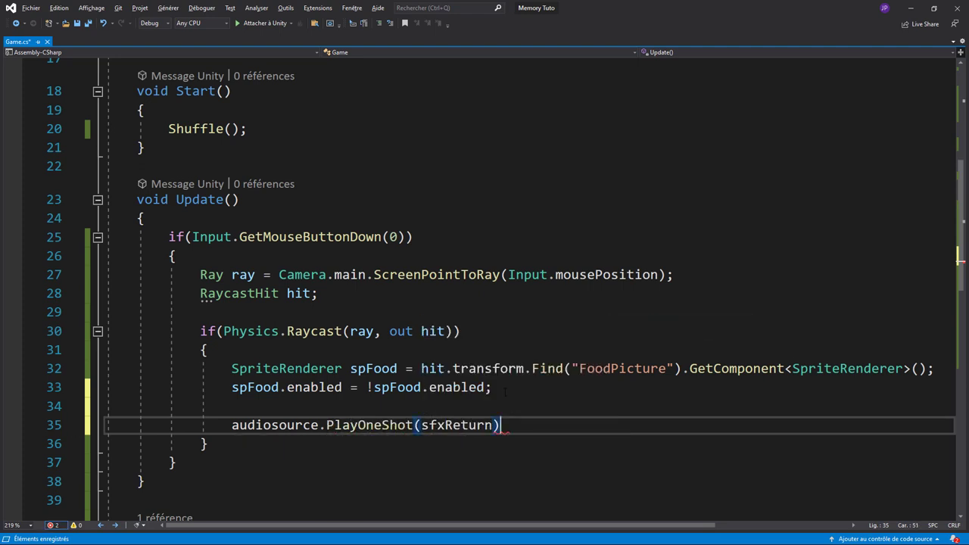
{"action": "type", "text": ";"}
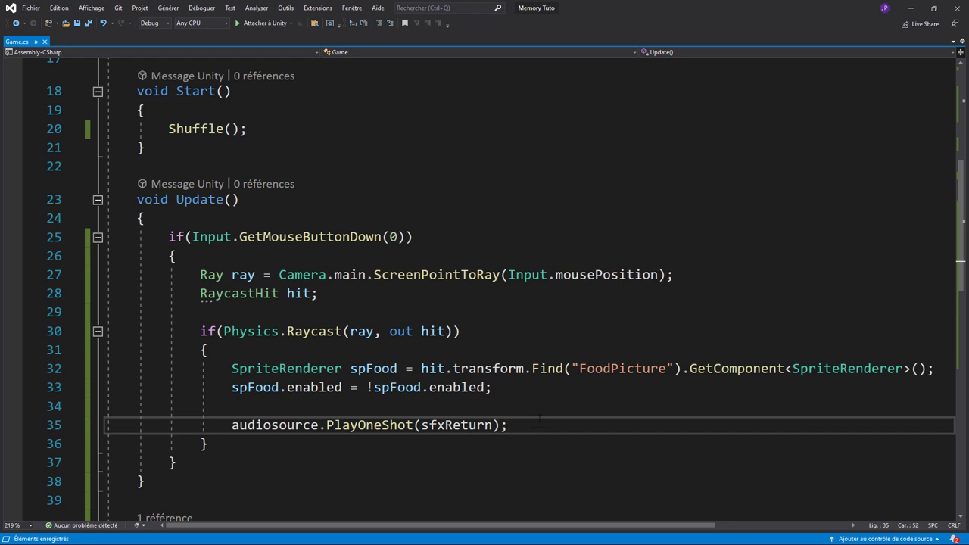
Return to Unity, enter Play mode, and flip three cards face up.
{"action": "left_click", "coordinate": [910, 7]}
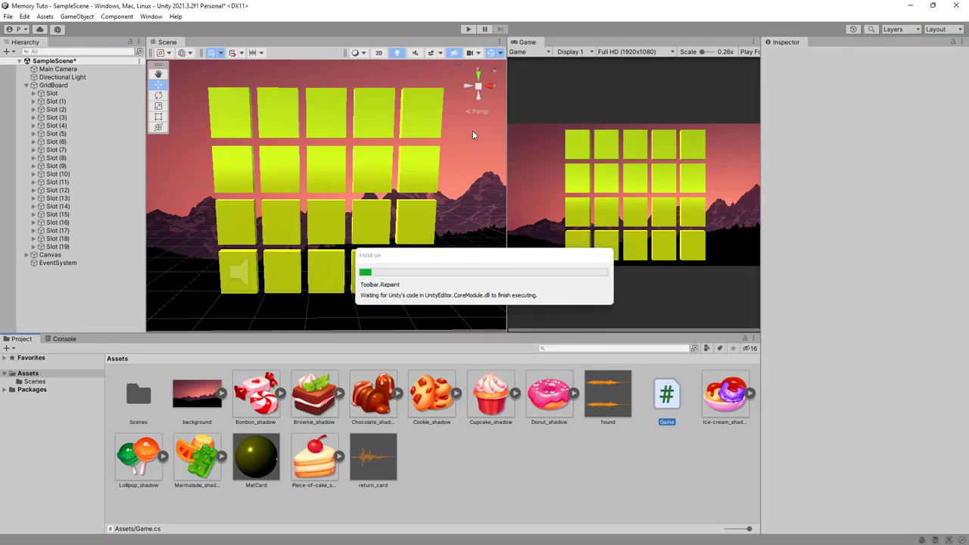
{"action": "left_click", "coordinate": [467, 29]}
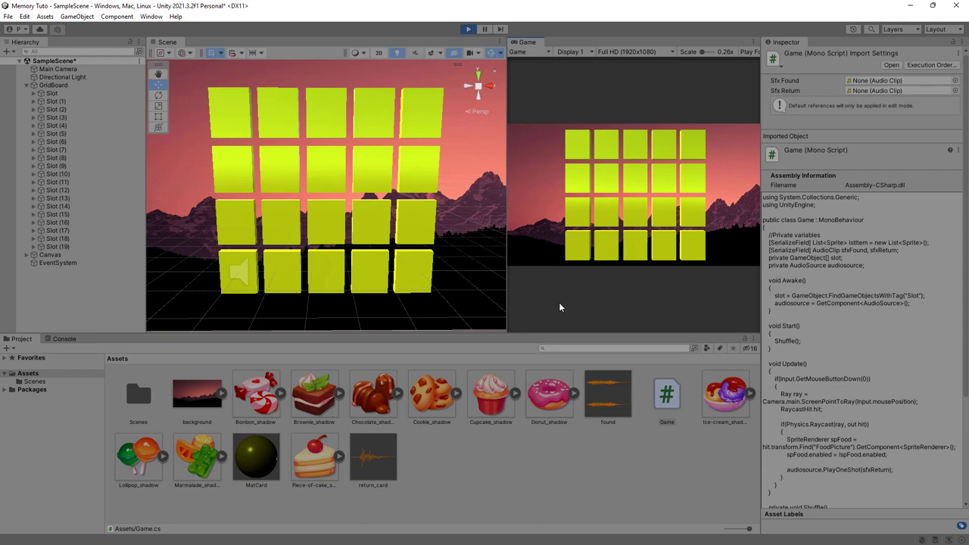
{"action": "left_click", "coordinate": [609, 216]}
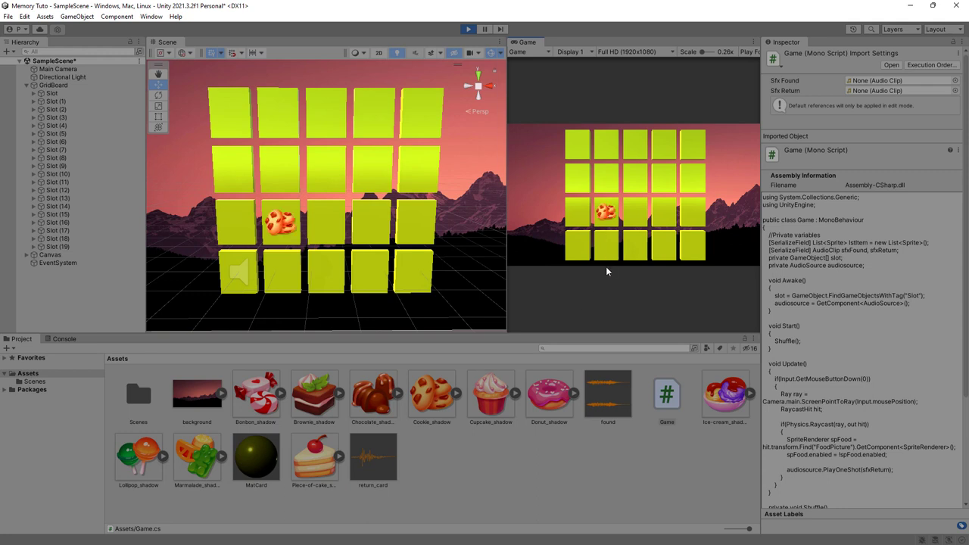
{"action": "left_click", "coordinate": [636, 181]}
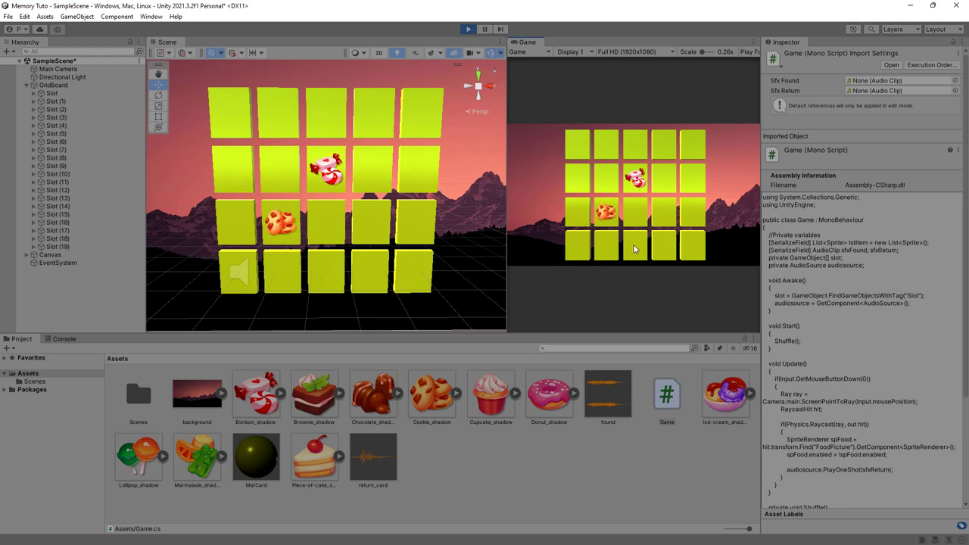
{"action": "left_click", "coordinate": [663, 251]}
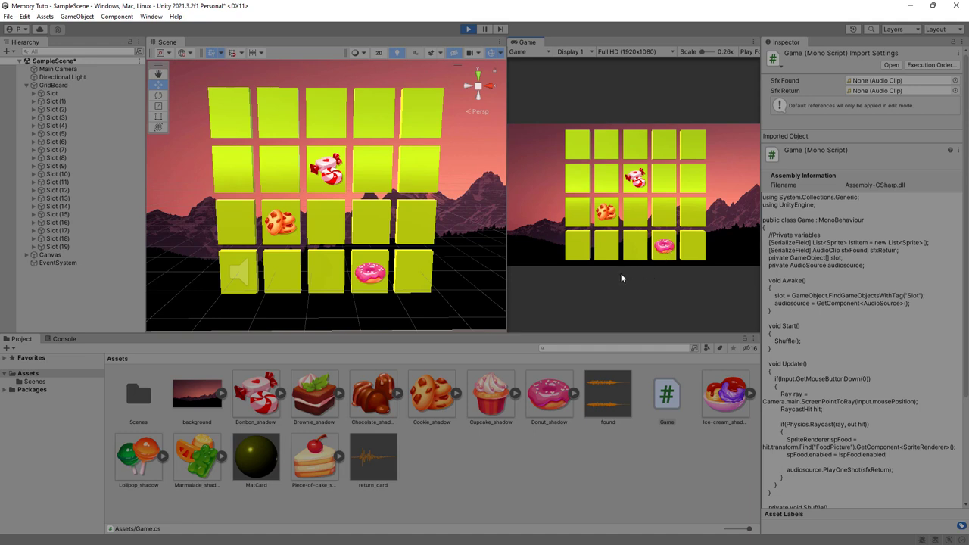
Reveal the lollipop, cookie, marmalade, donut, bonbon, cake, cupcake, brownie and ice-cream cards.
{"action": "left_click", "coordinate": [610, 219]}
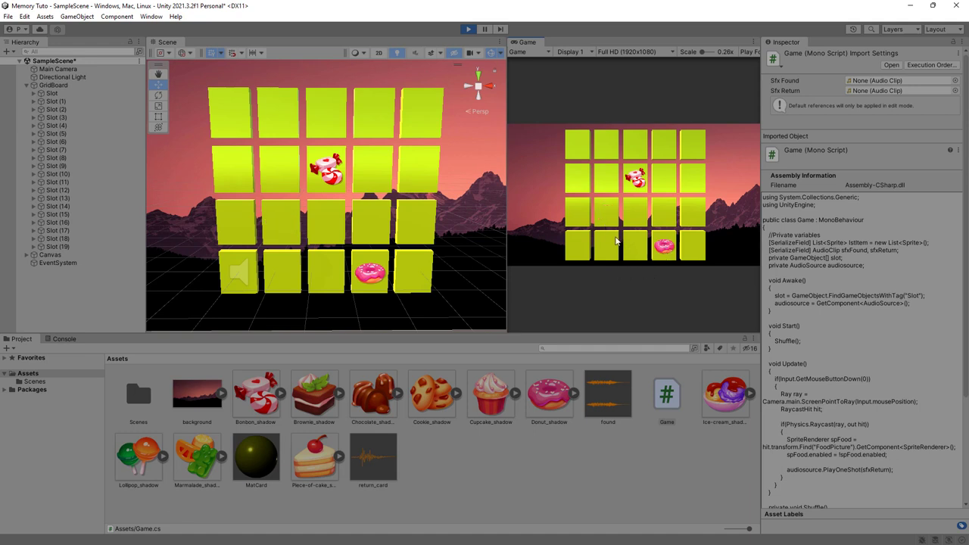
{"action": "left_click", "coordinate": [605, 215]}
{"action": "left_click", "coordinate": [669, 191]}
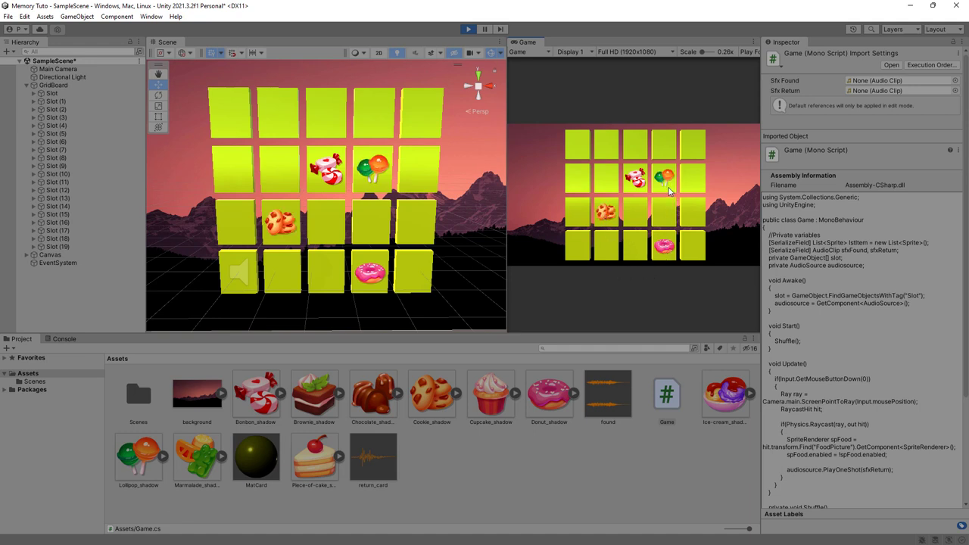
{"action": "left_click", "coordinate": [585, 154]}
{"action": "left_click", "coordinate": [581, 177]}
{"action": "left_click", "coordinate": [602, 191]}
{"action": "left_click", "coordinate": [587, 212]}
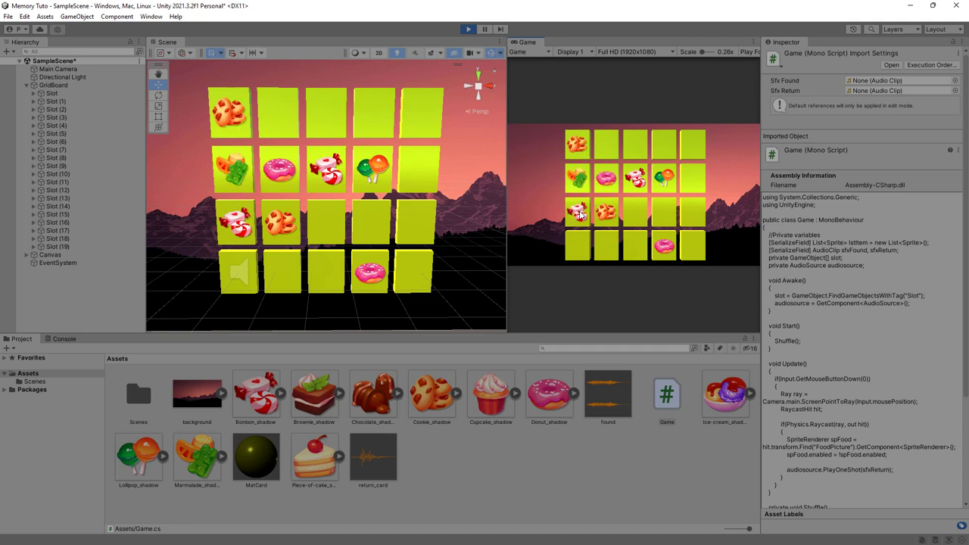
{"action": "left_click", "coordinate": [581, 241]}
{"action": "left_click", "coordinate": [602, 245]}
{"action": "left_click", "coordinate": [627, 248]}
{"action": "left_click", "coordinate": [632, 218]}
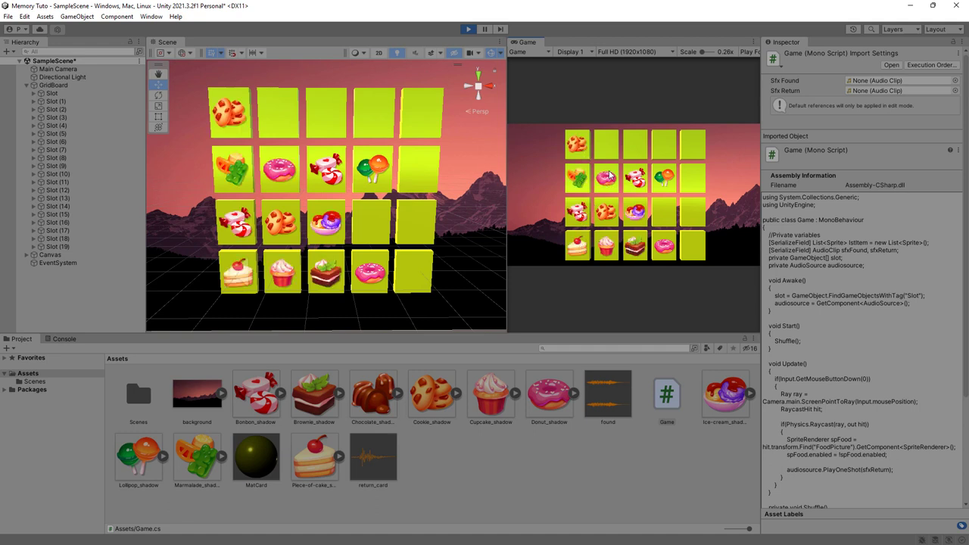
Flip every revealed card back face-down, then stop Play mode.
{"action": "left_click", "coordinate": [606, 178]}
{"action": "left_click", "coordinate": [576, 177]}
{"action": "left_click", "coordinate": [578, 212]}
{"action": "left_click", "coordinate": [599, 213]}
{"action": "left_click", "coordinate": [605, 246]}
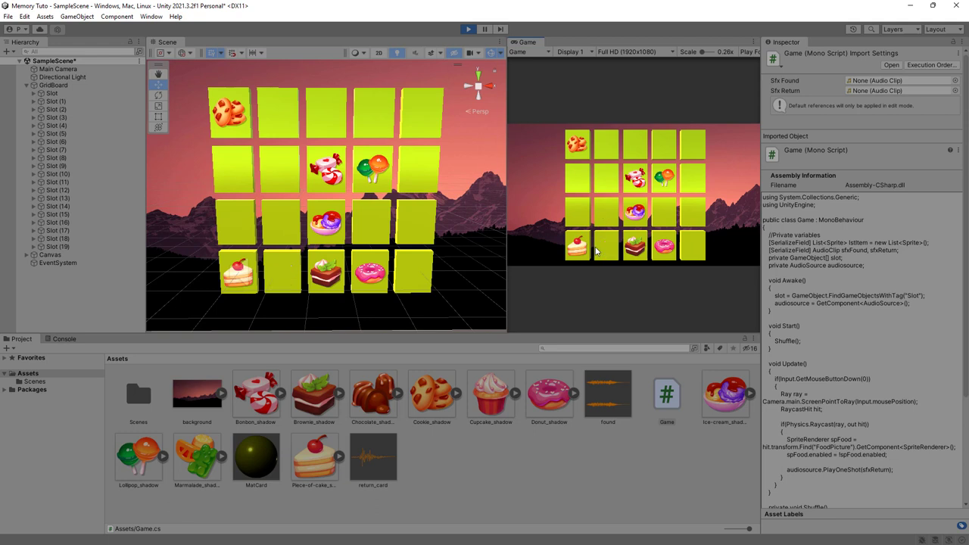
{"action": "left_click", "coordinate": [577, 247]}
{"action": "left_click", "coordinate": [636, 247]}
{"action": "left_click", "coordinate": [636, 211]}
{"action": "left_click", "coordinate": [635, 182]}
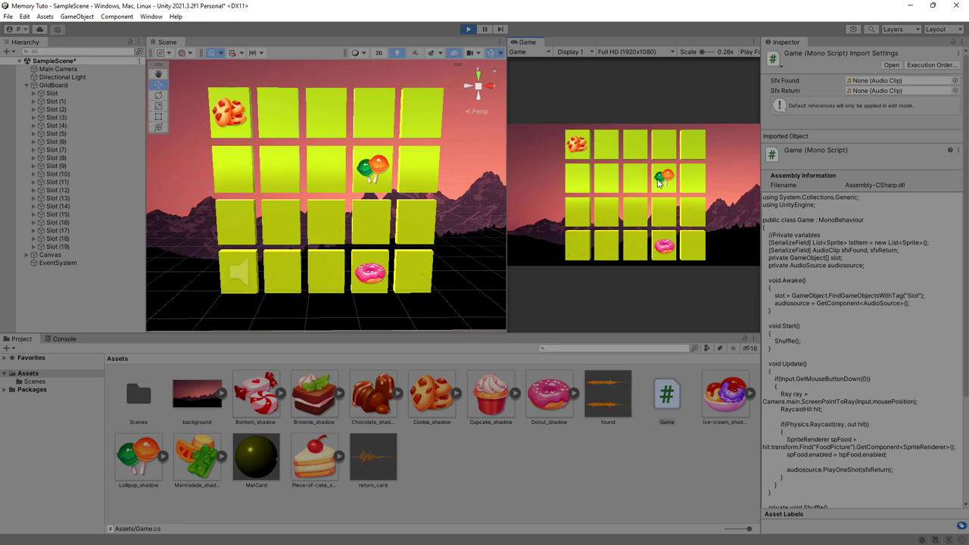
{"action": "left_click", "coordinate": [665, 181]}
{"action": "left_click", "coordinate": [573, 153]}
{"action": "left_click", "coordinate": [666, 254]}
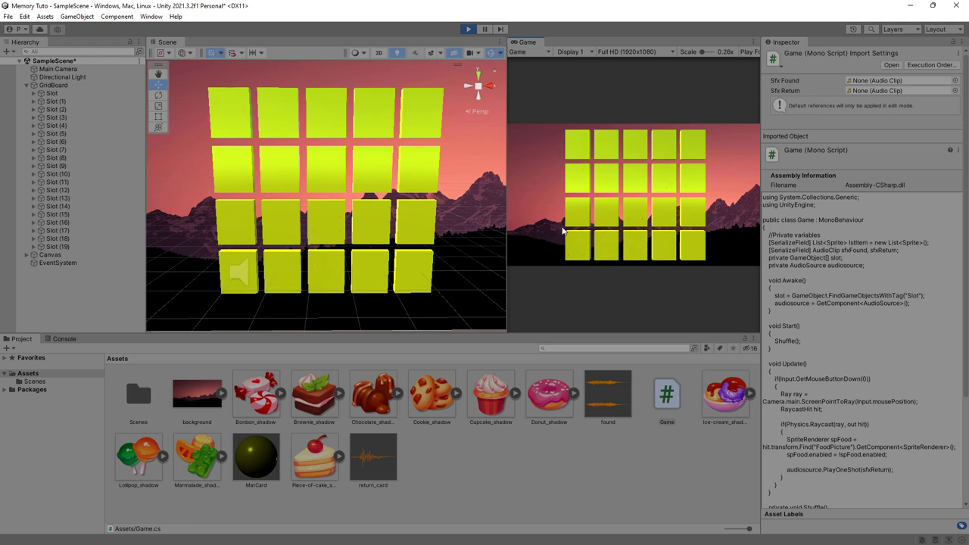
{"action": "left_click", "coordinate": [468, 29]}
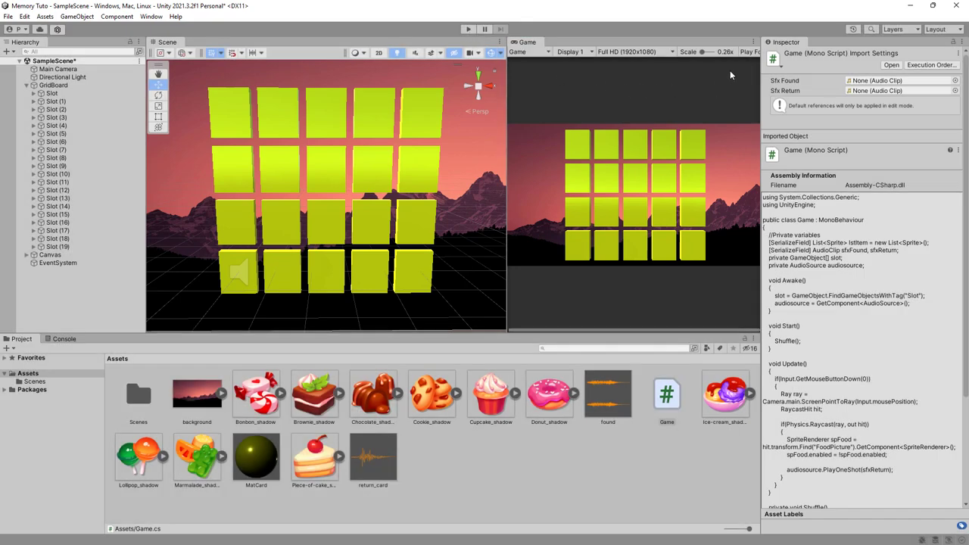
{"action": "left_click", "coordinate": [745, 59]}
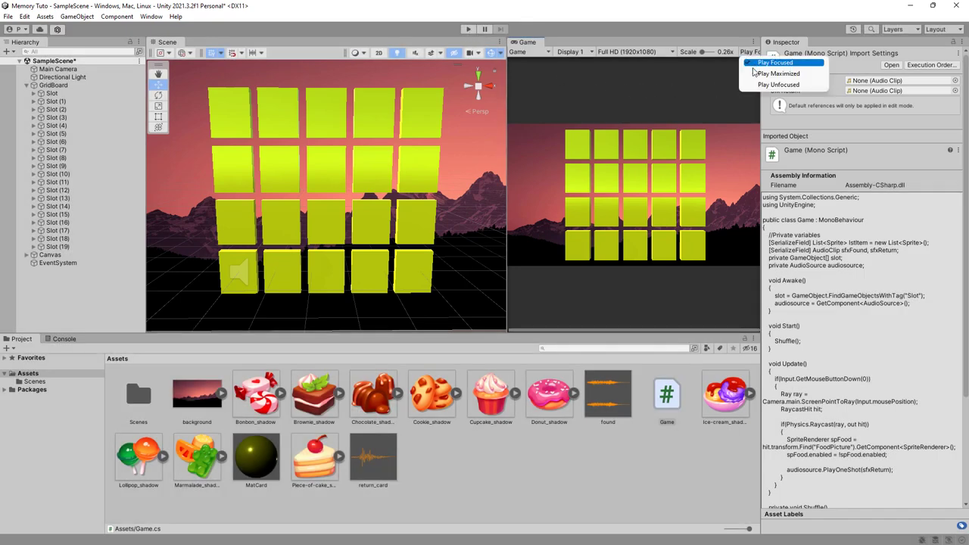
Turn on Play Maximized, start the game, and flip the cookie cards.
{"action": "left_click", "coordinate": [765, 76]}
{"action": "left_click", "coordinate": [468, 29]}
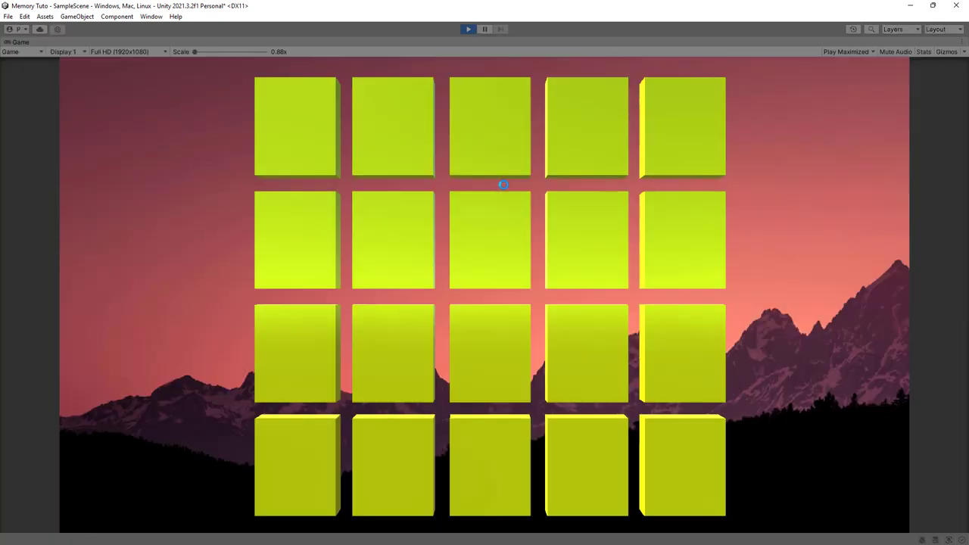
{"action": "left_click", "coordinate": [502, 252]}
{"action": "left_click", "coordinate": [316, 234]}
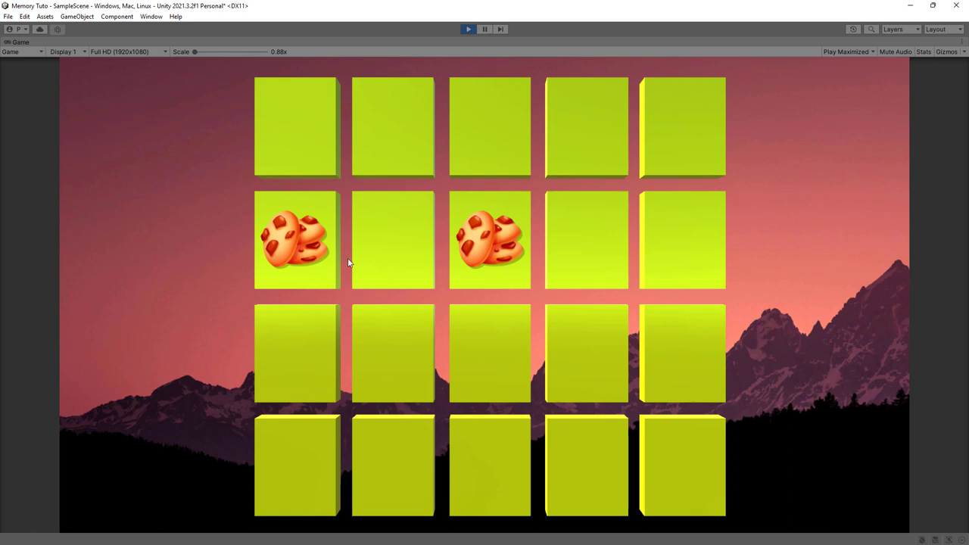
{"action": "left_click", "coordinate": [412, 355]}
Reveal the gummy, cherry cake, lollipop, brownie, donut, peppermint and cookie cards.
{"action": "left_click", "coordinate": [591, 170]}
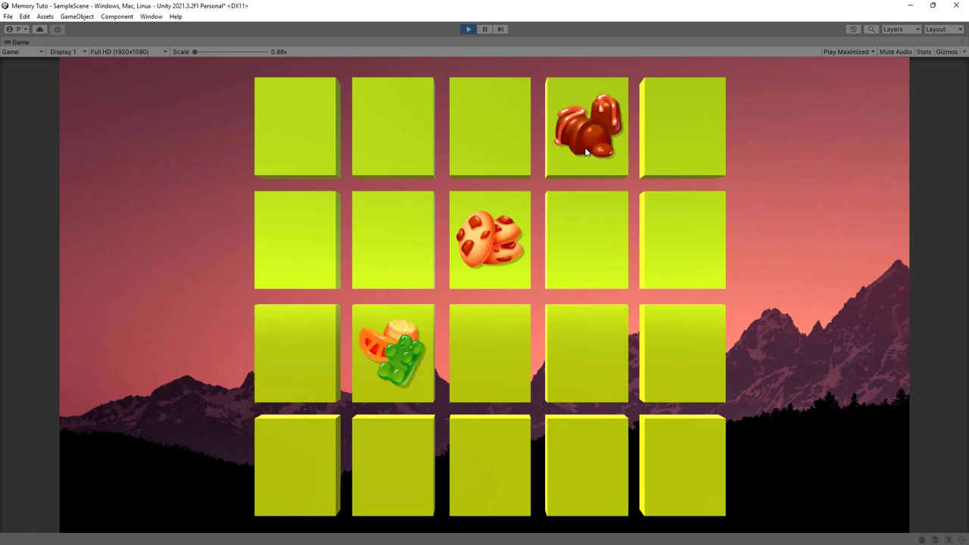
{"action": "left_click", "coordinate": [593, 347]}
{"action": "left_click", "coordinate": [386, 243]}
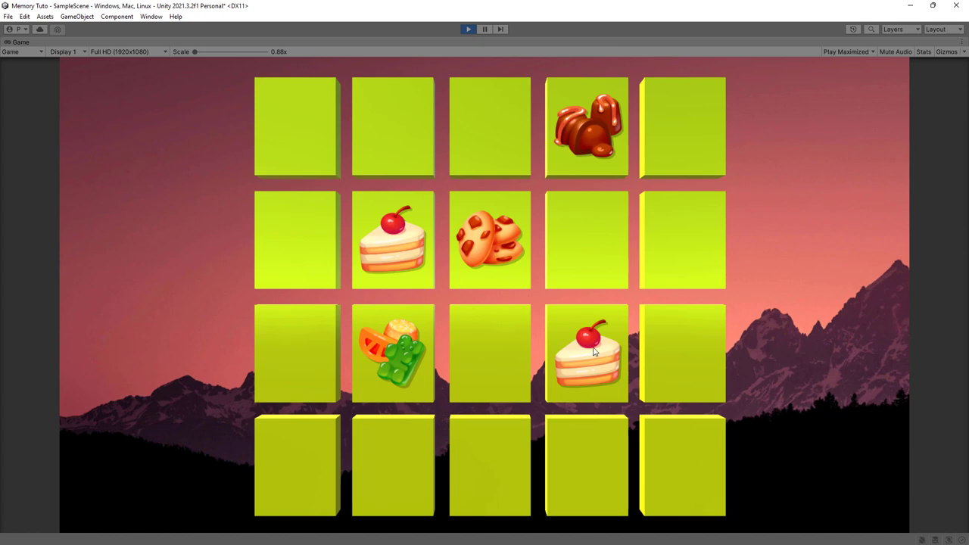
{"action": "left_click", "coordinate": [400, 463]}
{"action": "left_click", "coordinate": [590, 478]}
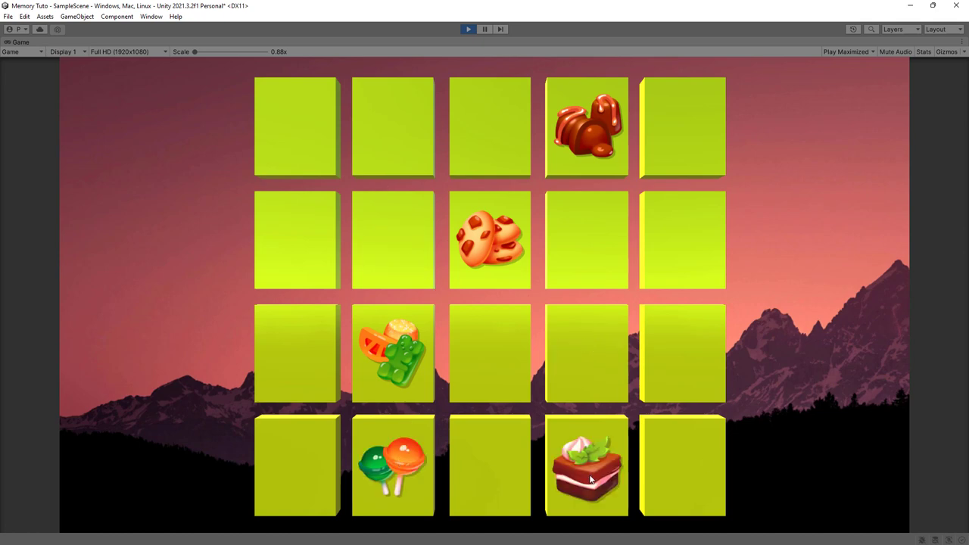
{"action": "left_click", "coordinate": [493, 467]}
{"action": "left_click", "coordinate": [484, 367]}
{"action": "left_click", "coordinate": [580, 353]}
{"action": "left_click", "coordinate": [581, 272]}
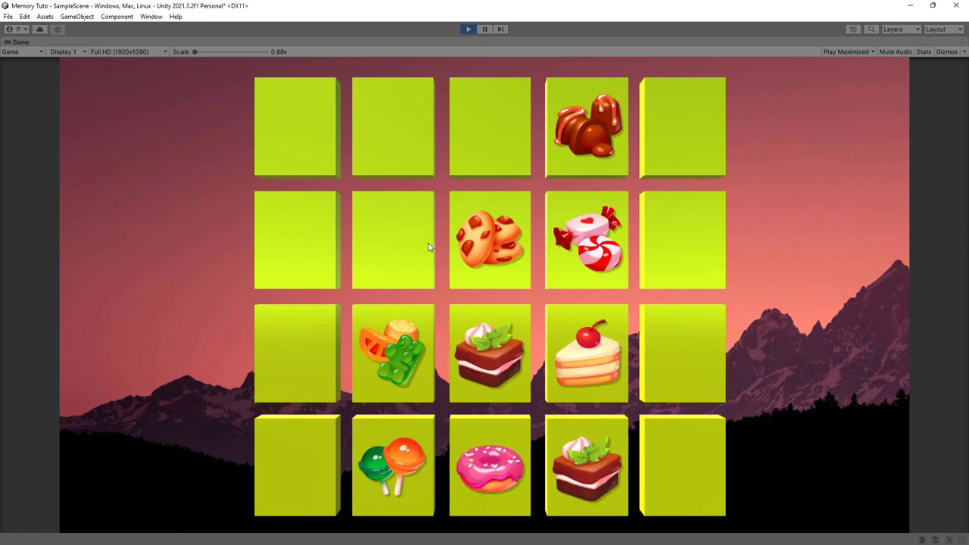
{"action": "left_click", "coordinate": [427, 246]}
{"action": "left_click", "coordinate": [320, 234]}
{"action": "left_click", "coordinate": [320, 162]}
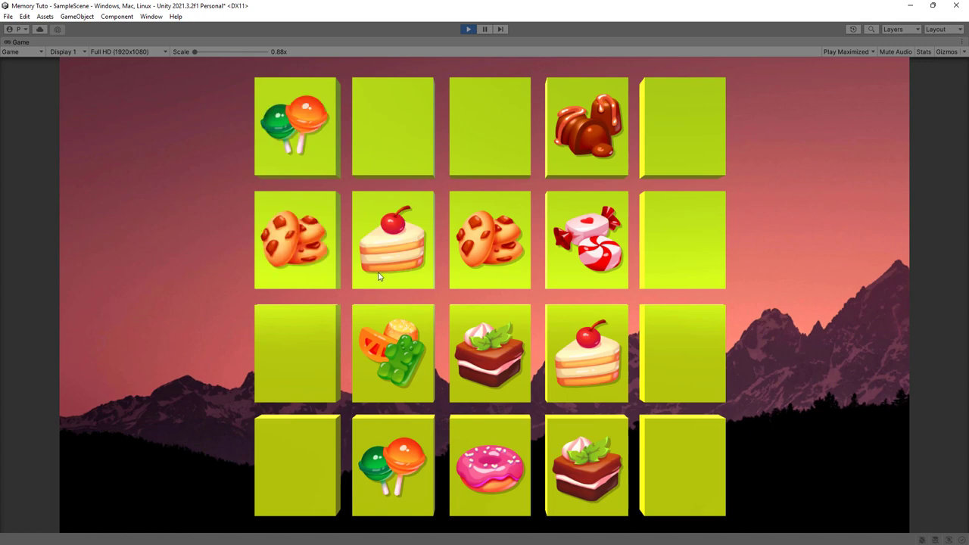
Hide the cookie, brownie, gummy, lollipop, donut and cherry cake cards again.
{"action": "left_click", "coordinate": [490, 254]}
{"action": "left_click", "coordinate": [477, 348]}
{"action": "left_click", "coordinate": [405, 355]}
{"action": "left_click", "coordinate": [403, 468]}
{"action": "left_click", "coordinate": [495, 468]}
{"action": "left_click", "coordinate": [608, 477]}
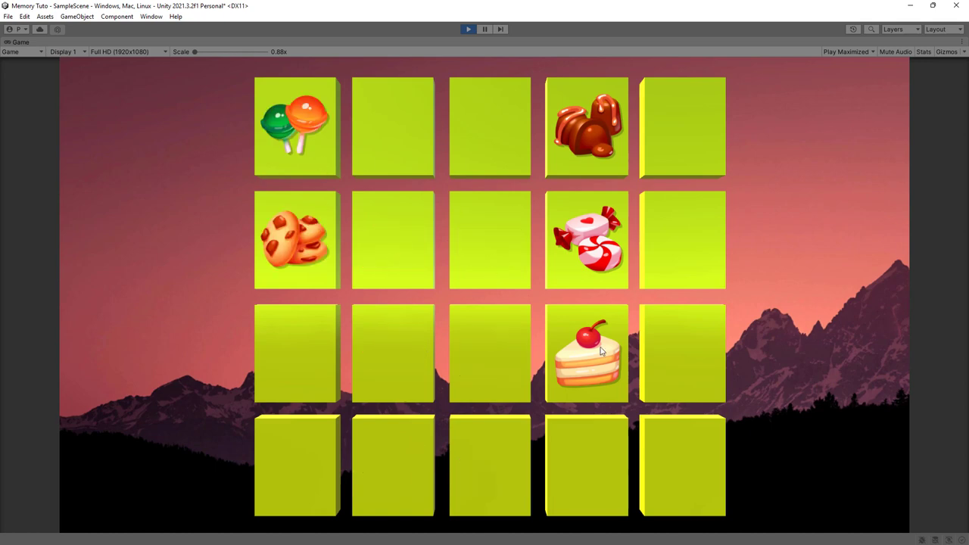
{"action": "left_click", "coordinate": [602, 350]}
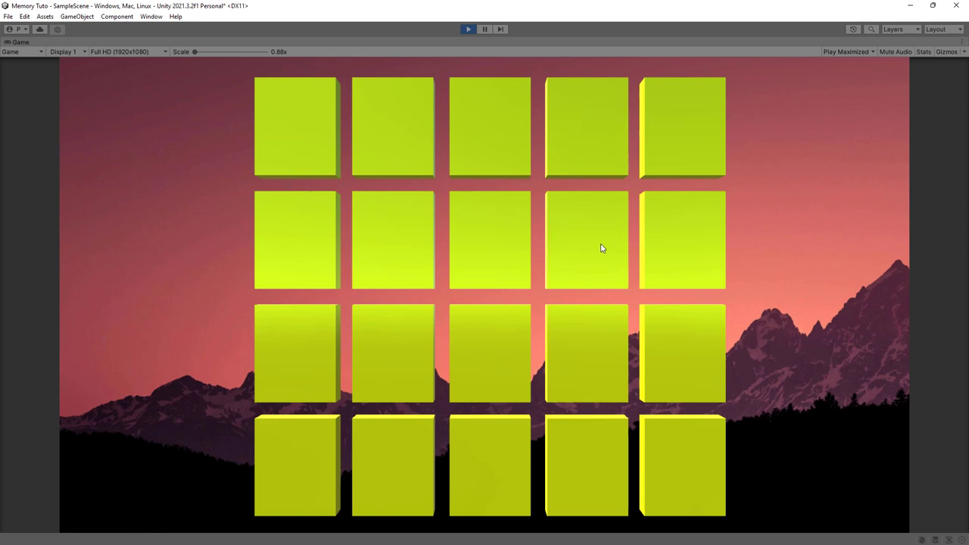
Reveal gummy, cake, cookie and ice-cream cards, hide the ice cream, then reveal brownie and lollipop.
{"action": "left_click", "coordinate": [386, 360]}
{"action": "left_click", "coordinate": [393, 275]}
{"action": "left_click", "coordinate": [312, 267]}
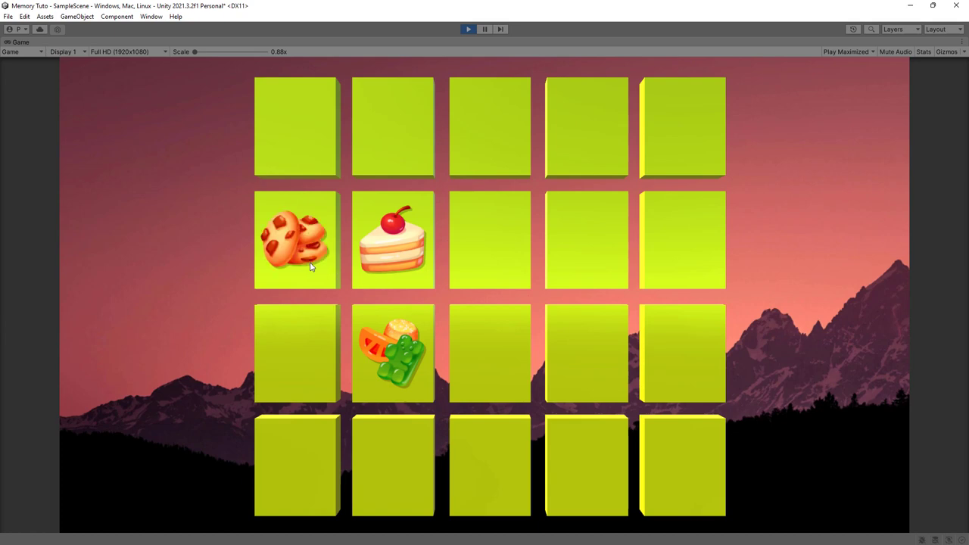
{"action": "left_click", "coordinate": [325, 340]}
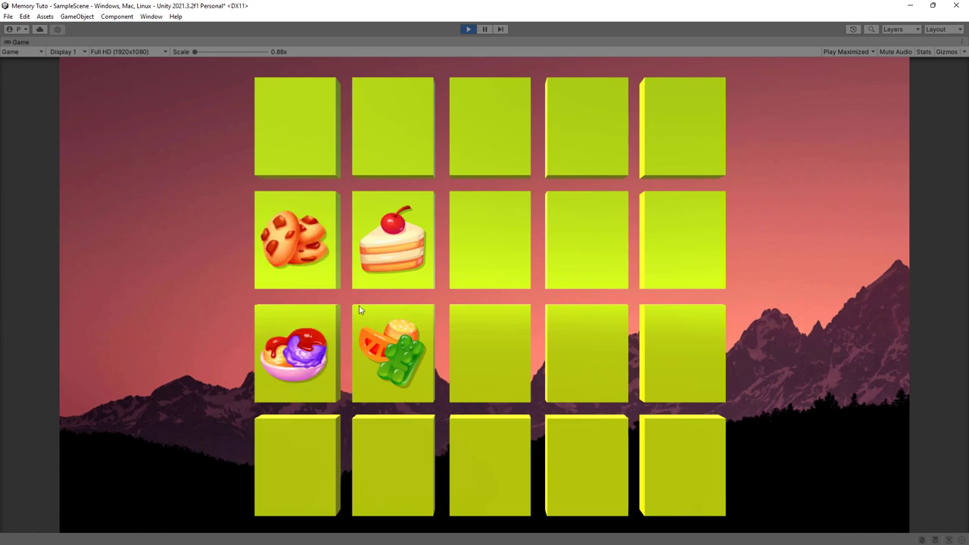
{"action": "left_click", "coordinate": [451, 388]}
{"action": "left_click", "coordinate": [412, 355]}
{"action": "left_click", "coordinate": [402, 446]}
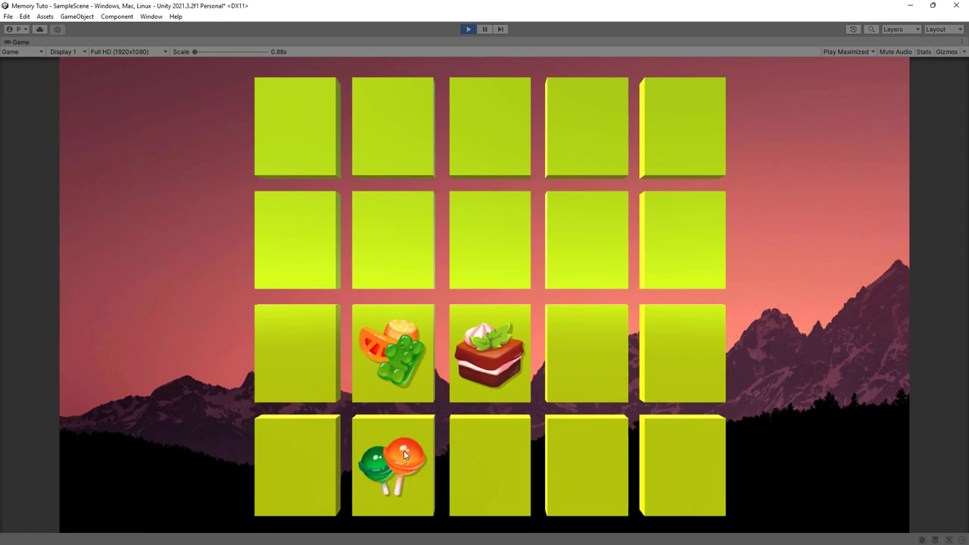